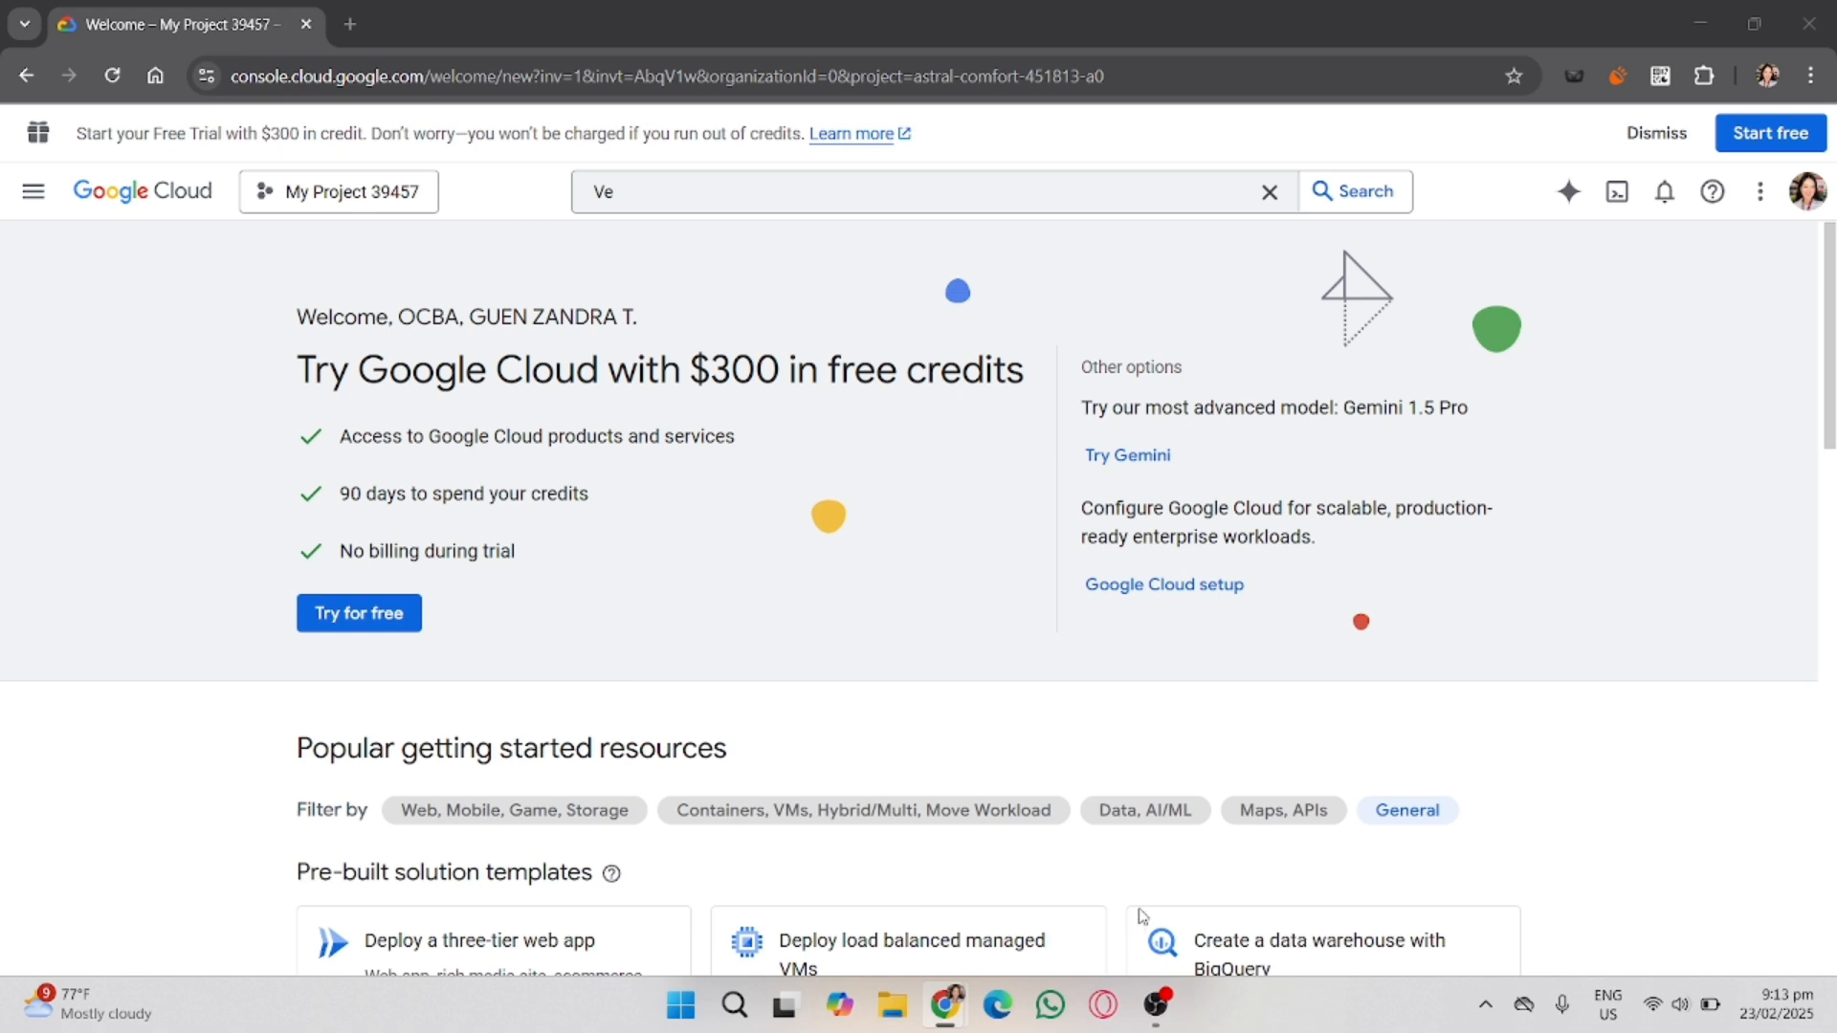
Start a new project and try to create it under the name Project_calcifer.
{"action": "left_click", "coordinate": [329, 194]}
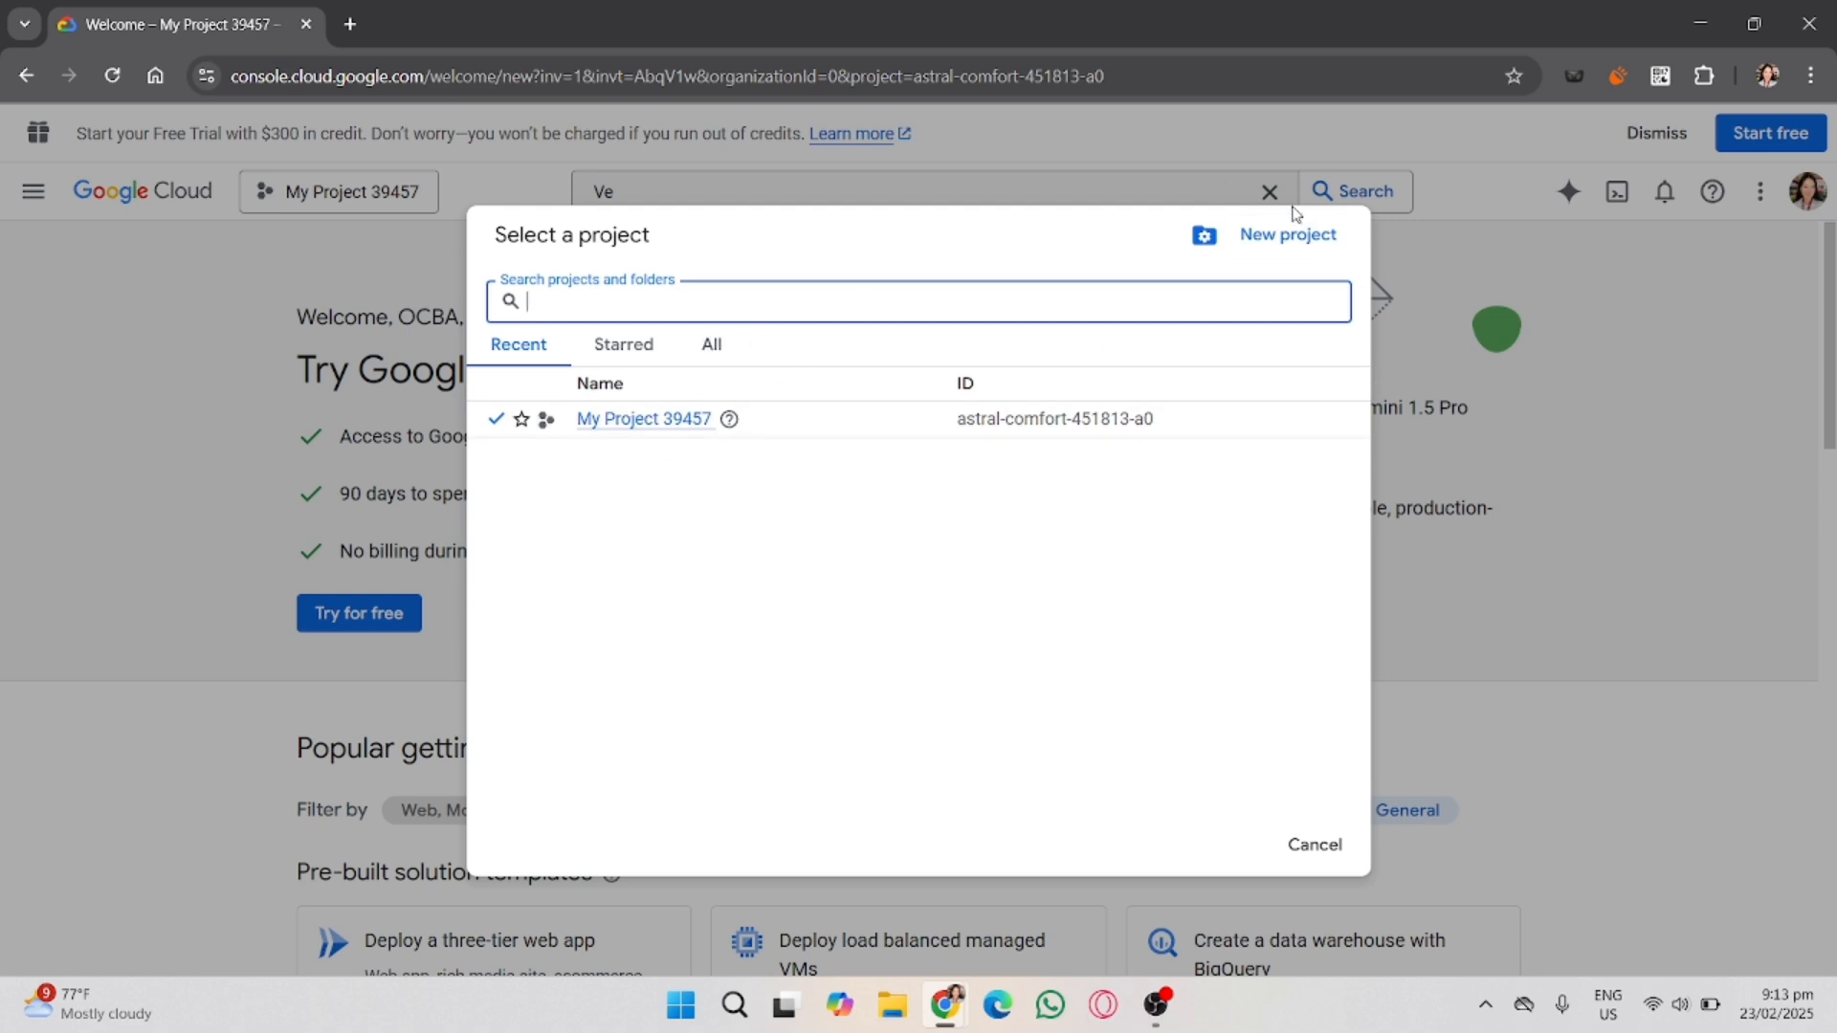
{"action": "left_click", "coordinate": [1260, 255]}
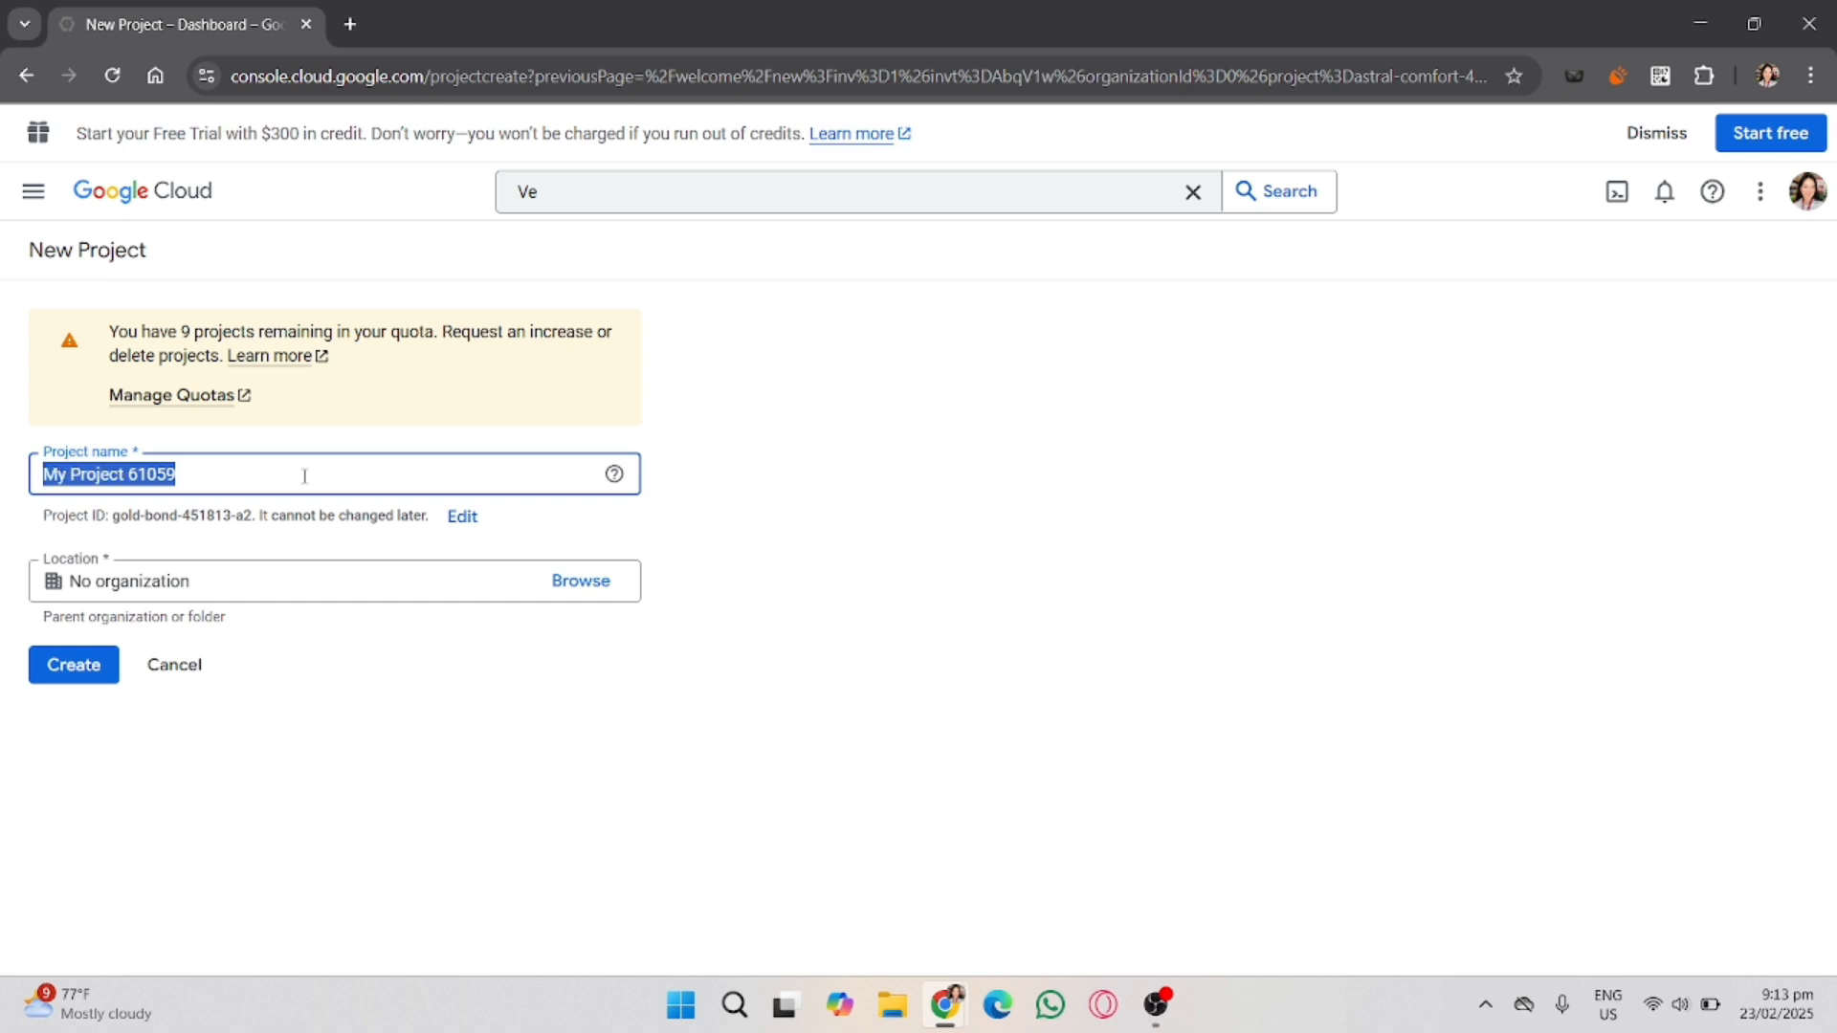
{"action": "type", "text": "N"}
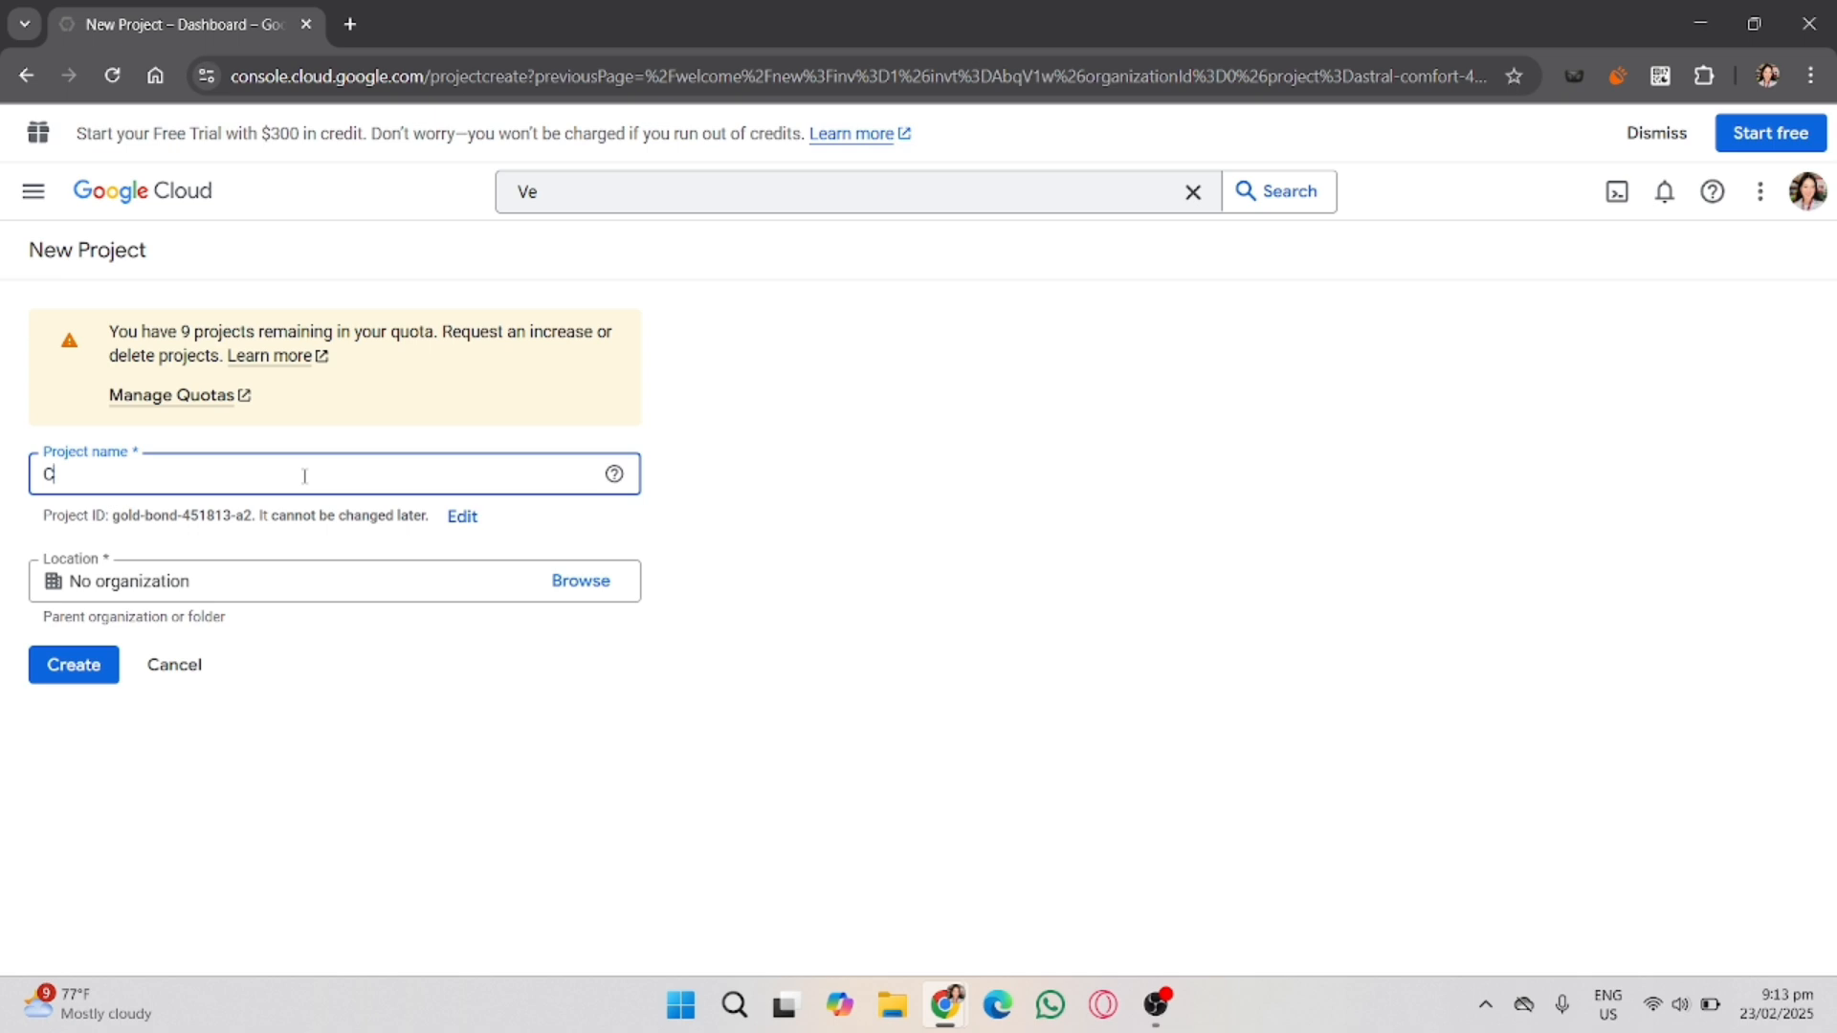
{"action": "type", "text": "Project_calcifer"}
{"action": "left_click", "coordinate": [49, 664]}
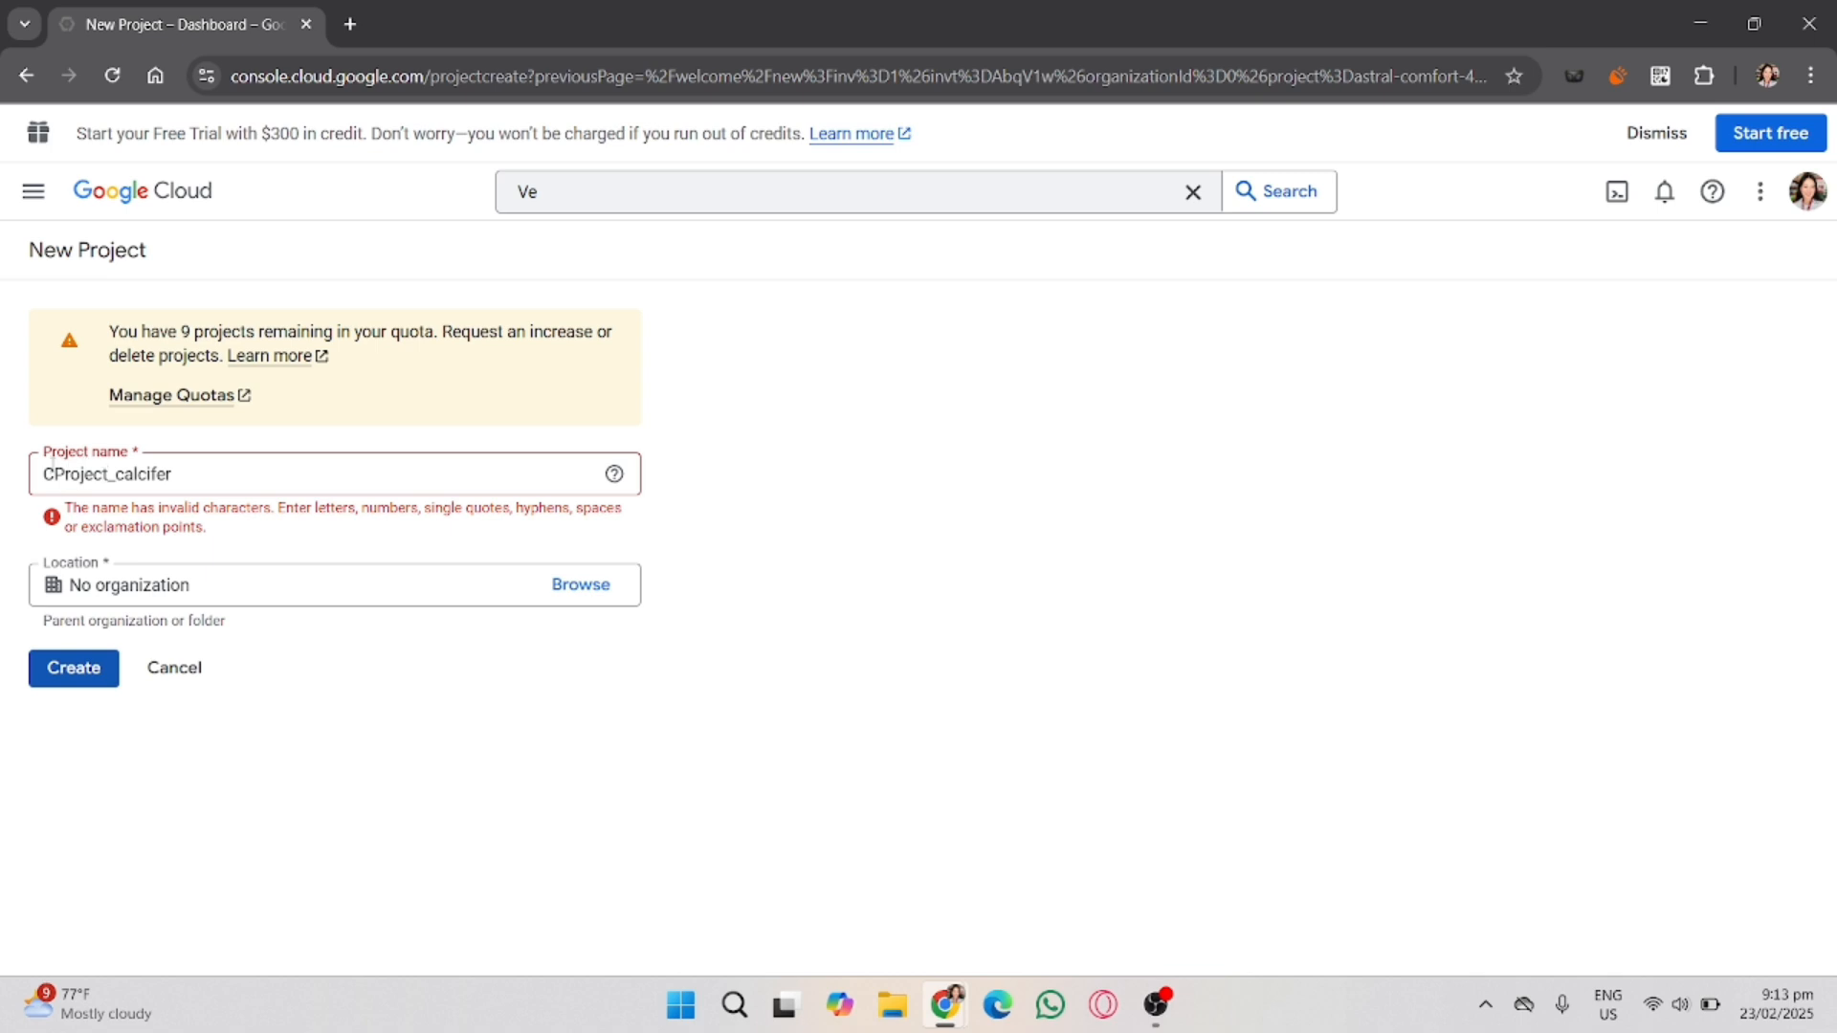
{"action": "left_click", "coordinate": [53, 472]}
{"action": "key", "text": "BackSpace"}
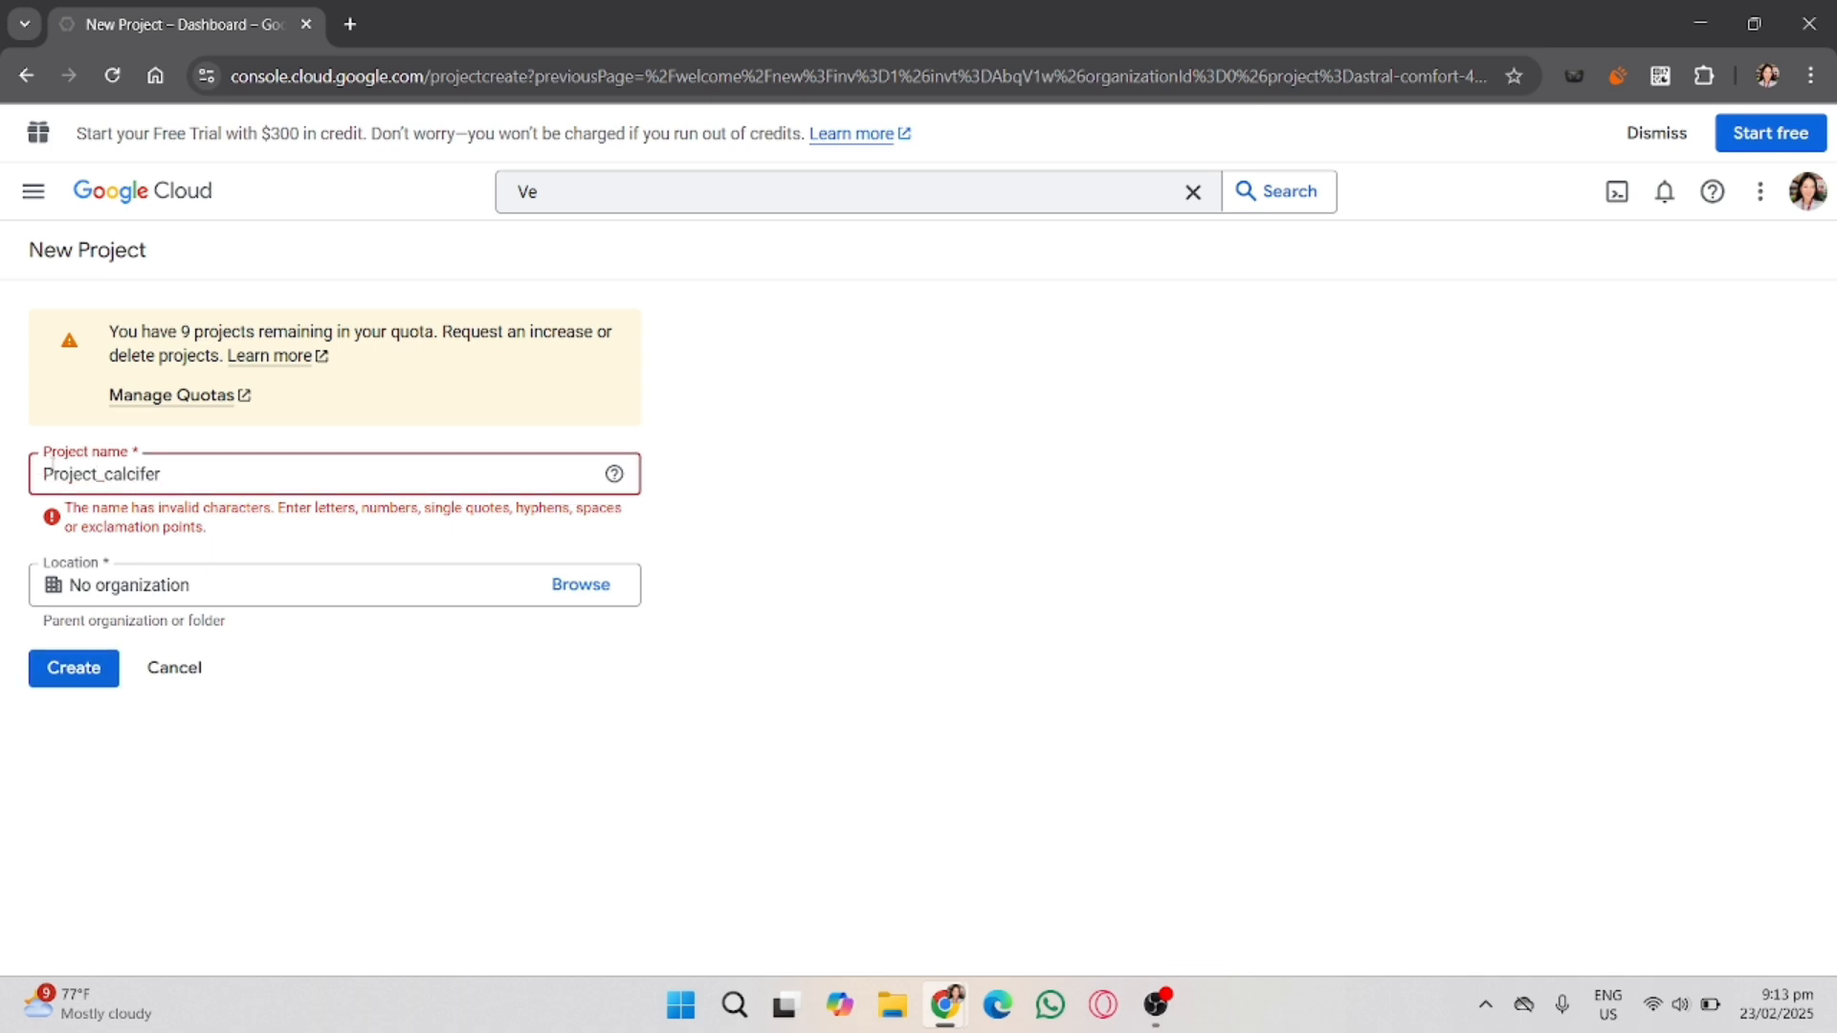
{"action": "left_click", "coordinate": [76, 668]}
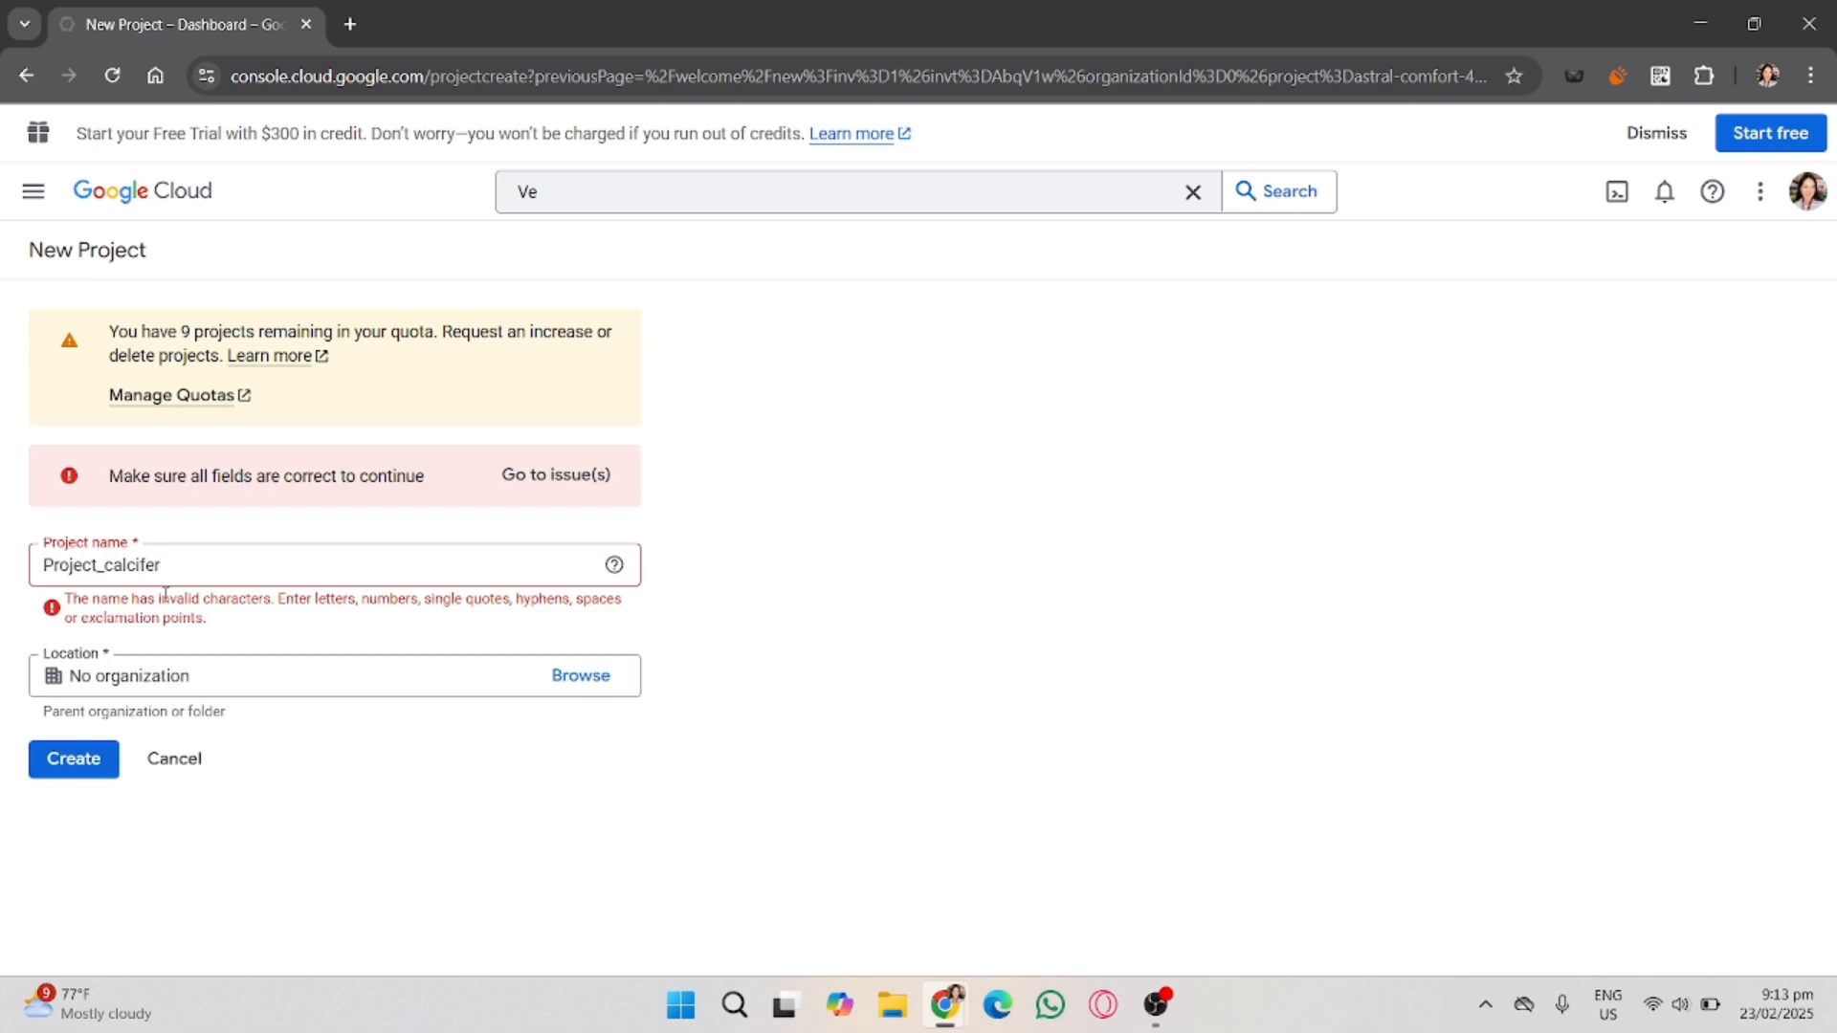
Correct the project name to Projectcalcifer16272 and create the project.
{"action": "left_click", "coordinate": [218, 558]}
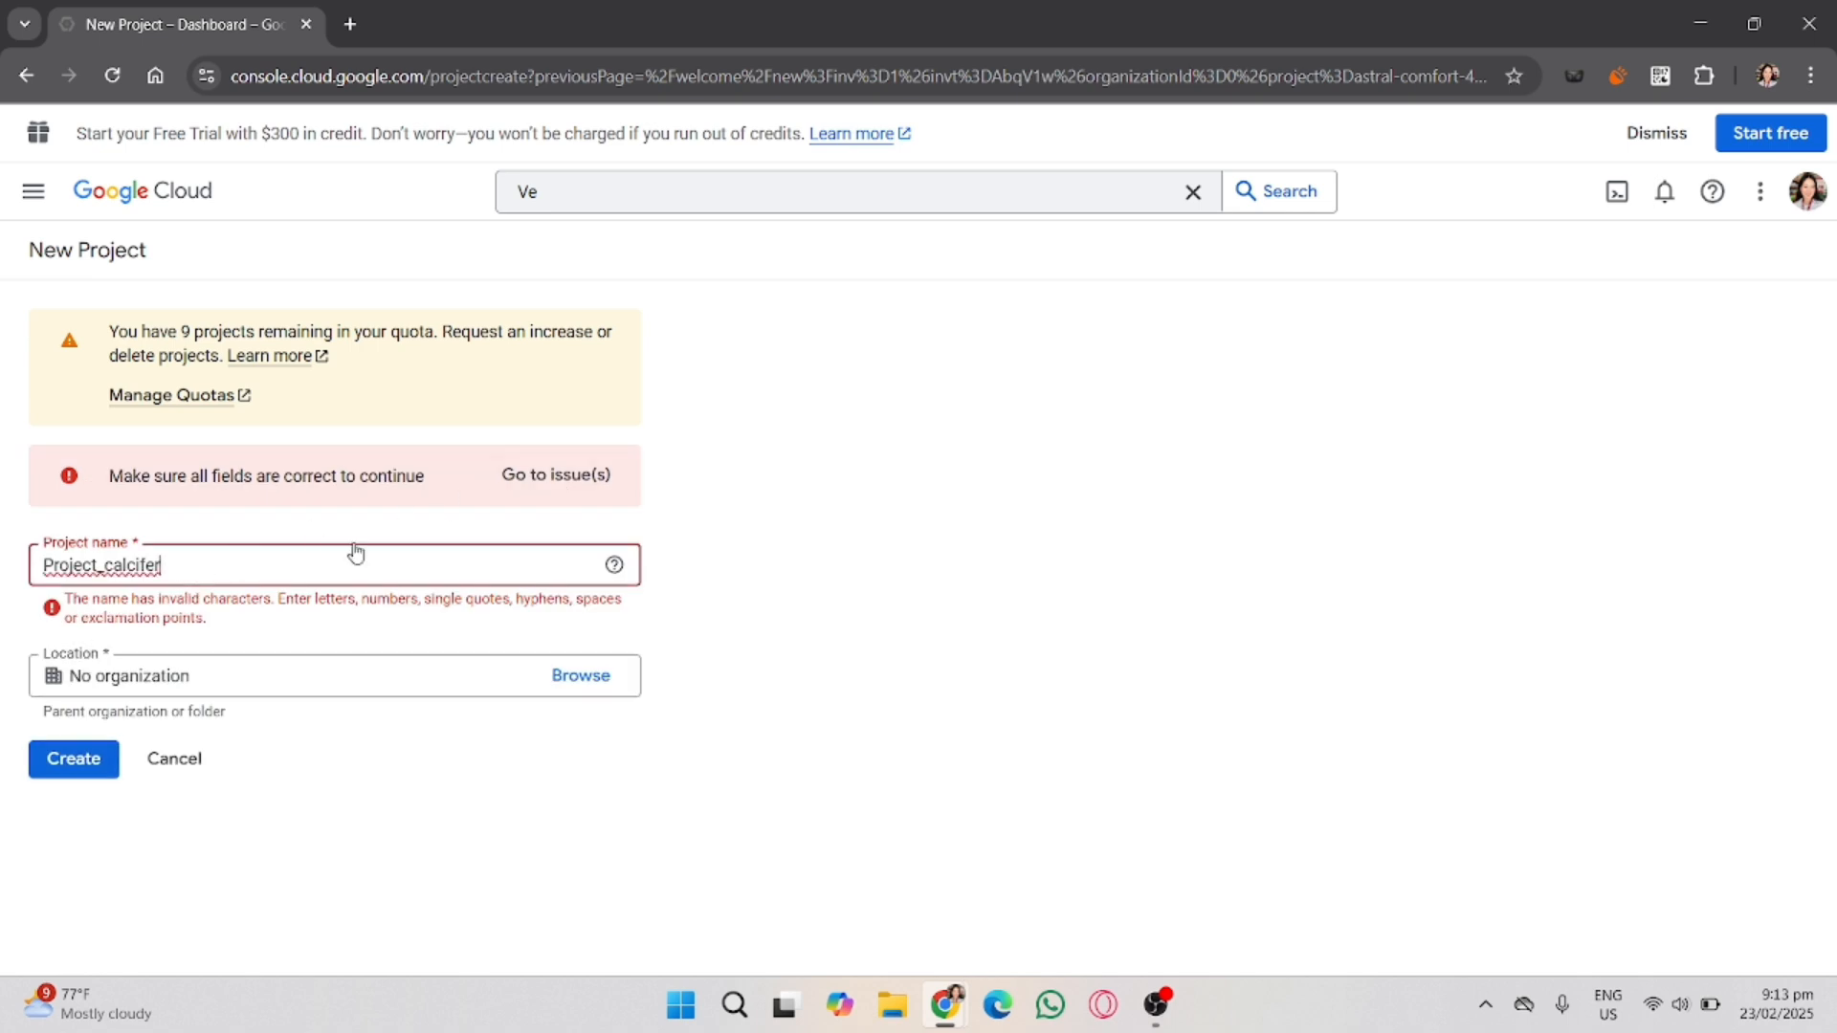
{"action": "type", "text": "1627"}
{"action": "left_click", "coordinate": [107, 566]}
{"action": "key", "text": "BackSpace"}
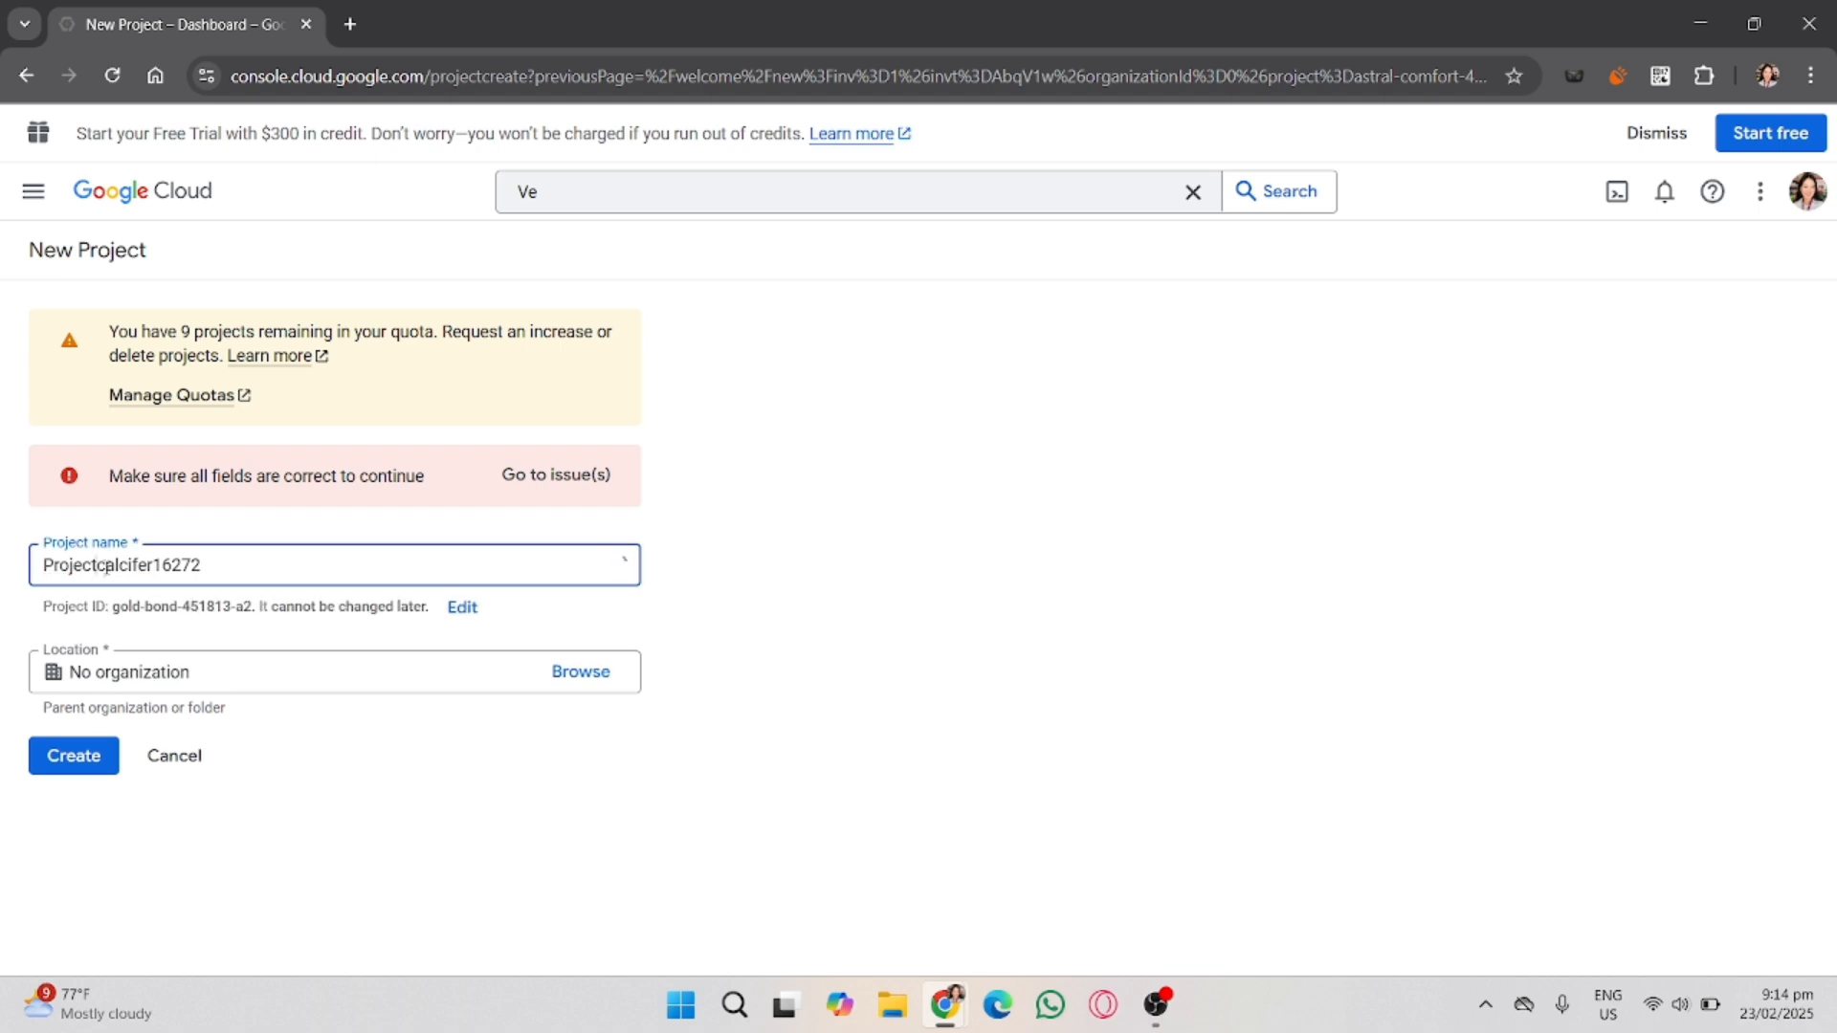
{"action": "left_click", "coordinate": [74, 763]}
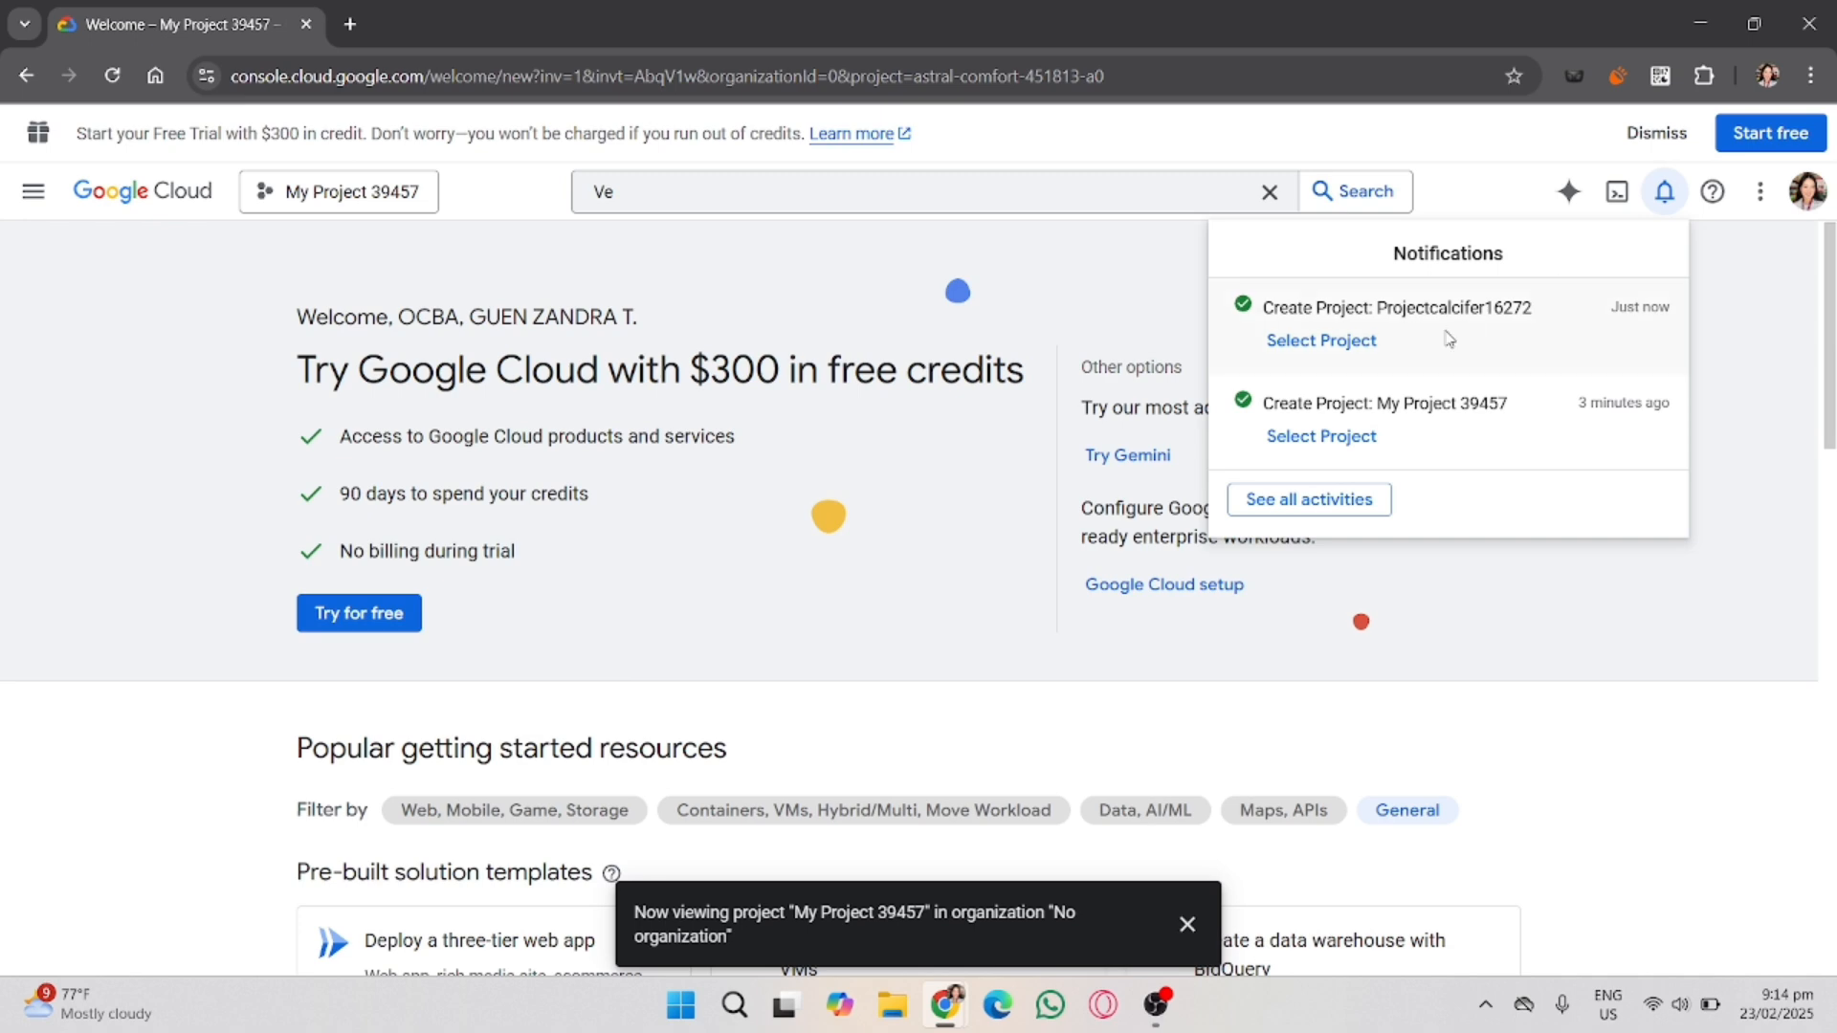
Switch to the project Projectcalcifer16272 and open its Enabled APIs & services page.
{"action": "left_click", "coordinate": [1319, 346]}
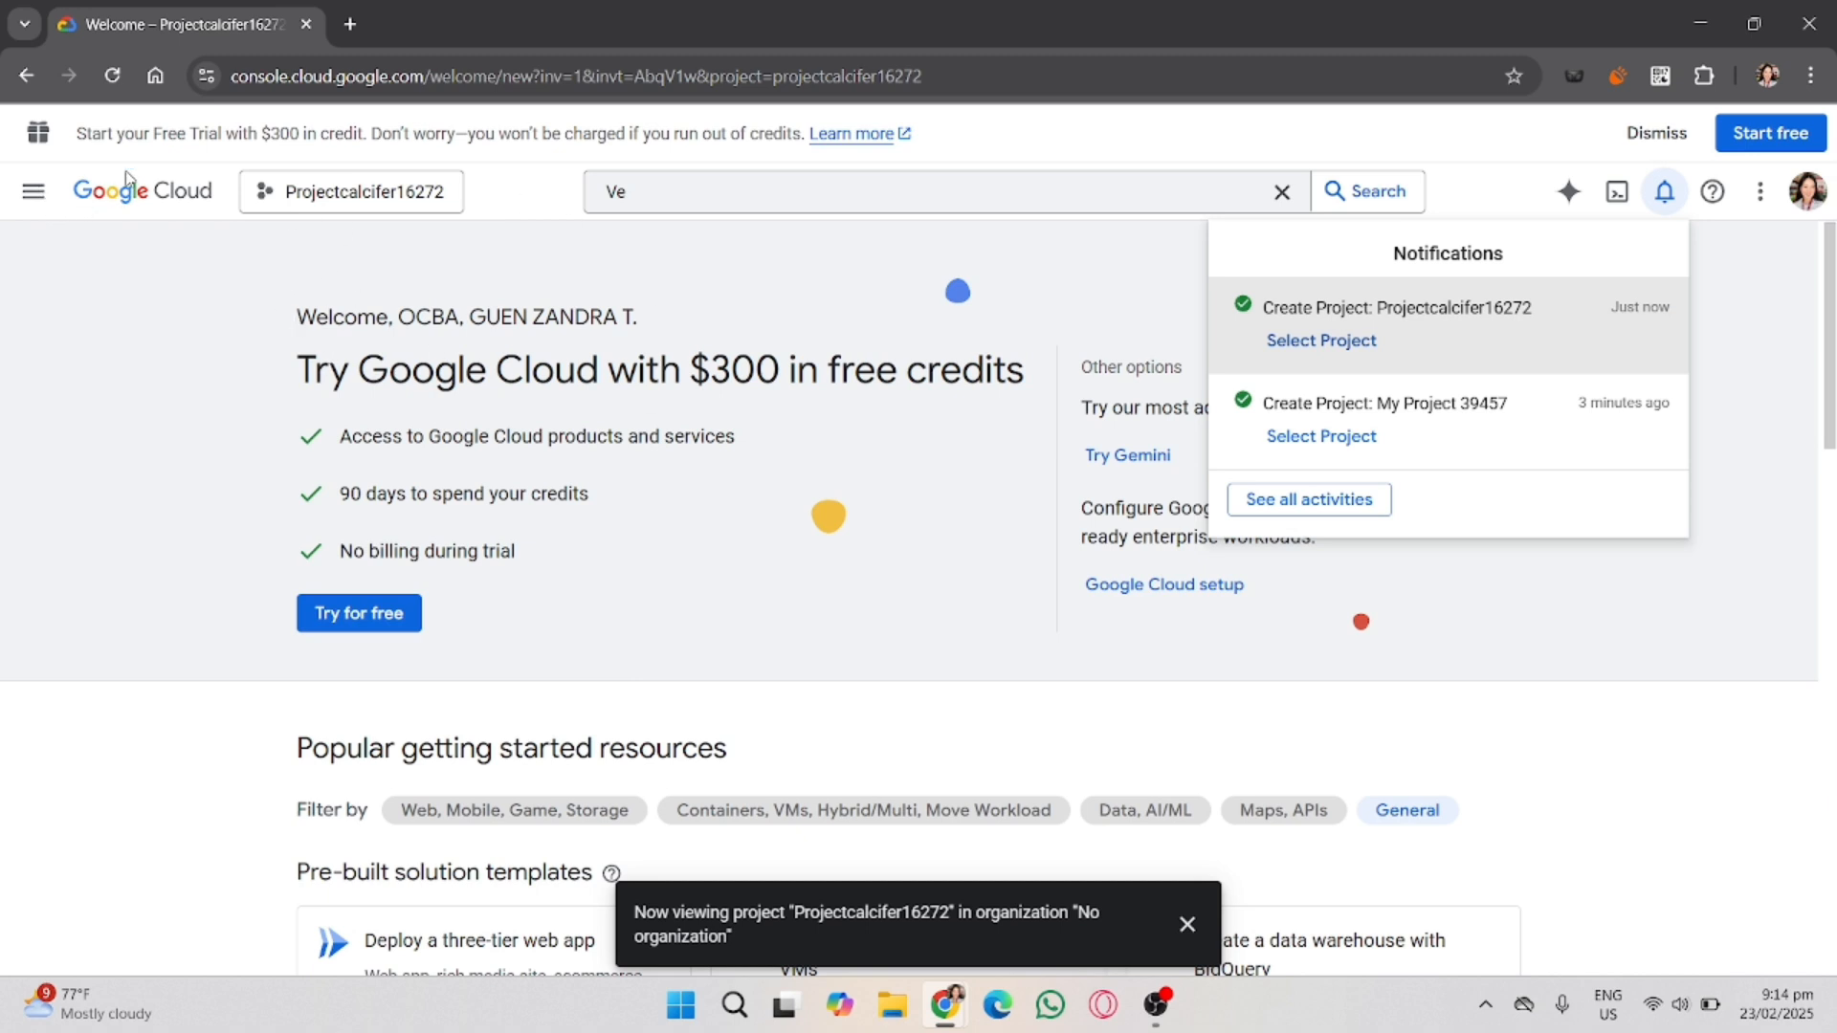
{"action": "left_click", "coordinate": [36, 199]}
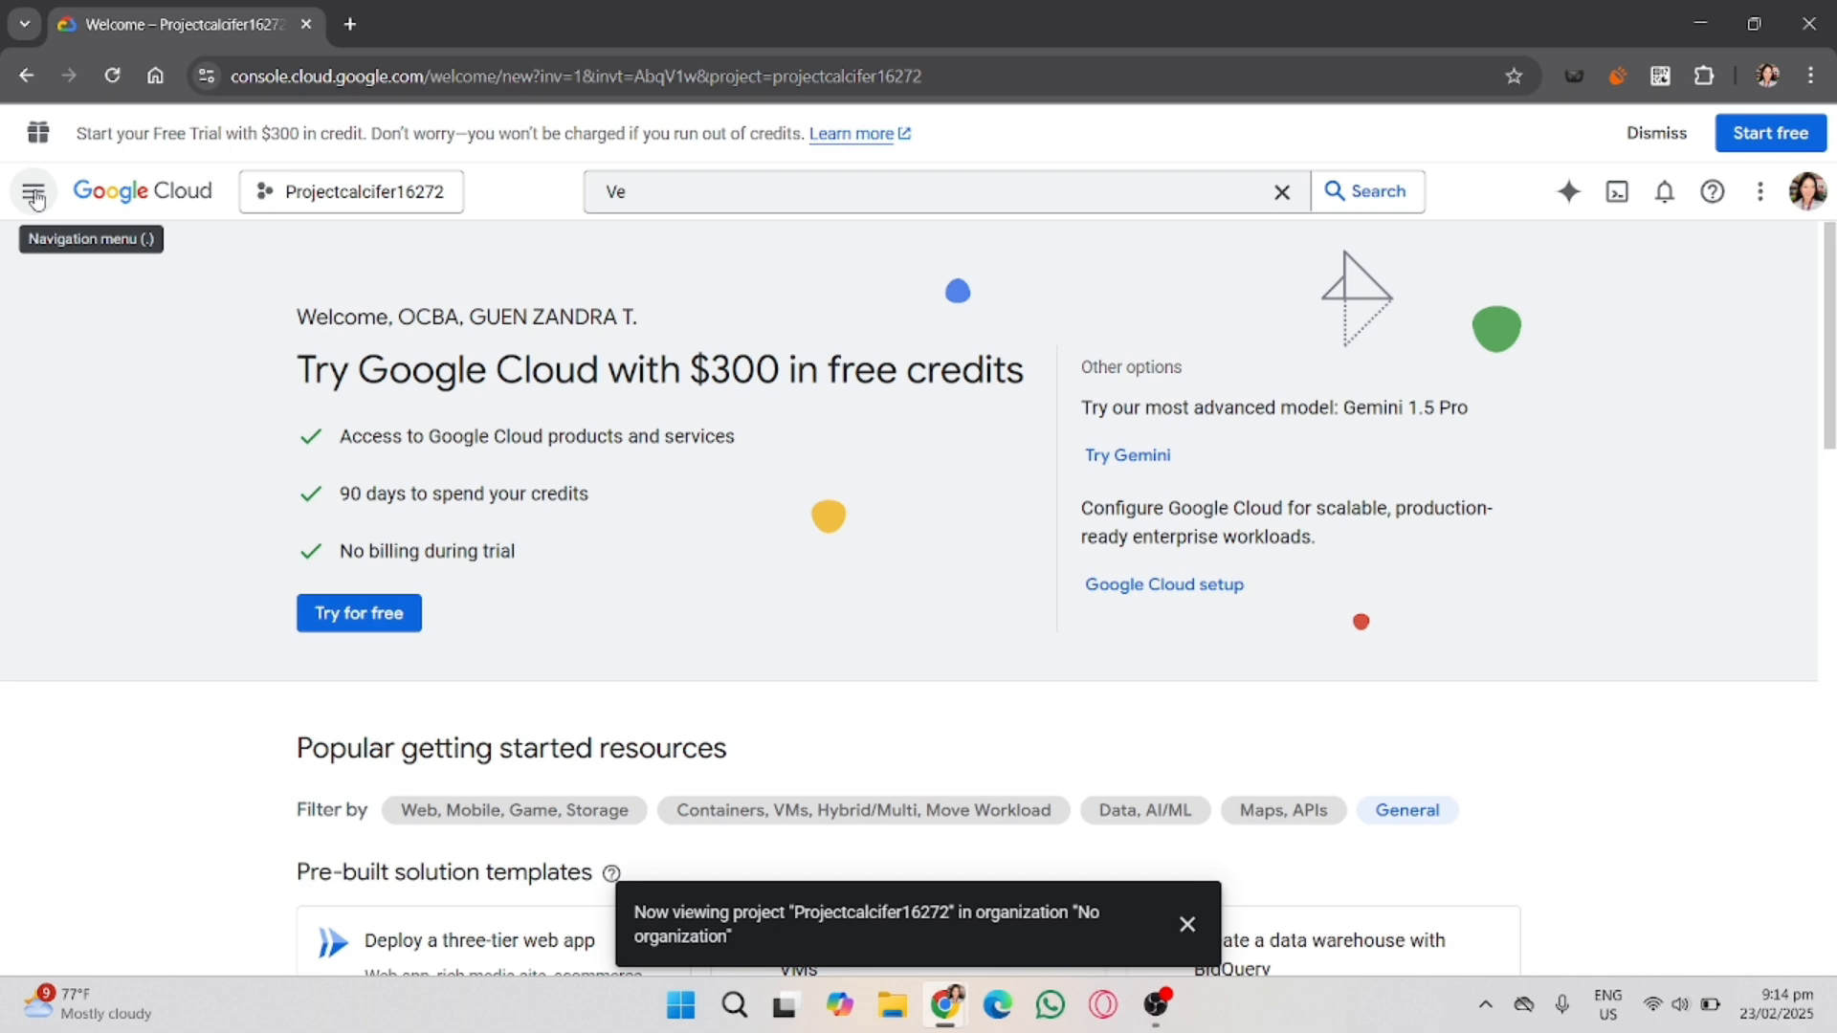
{"action": "left_click", "coordinate": [35, 198]}
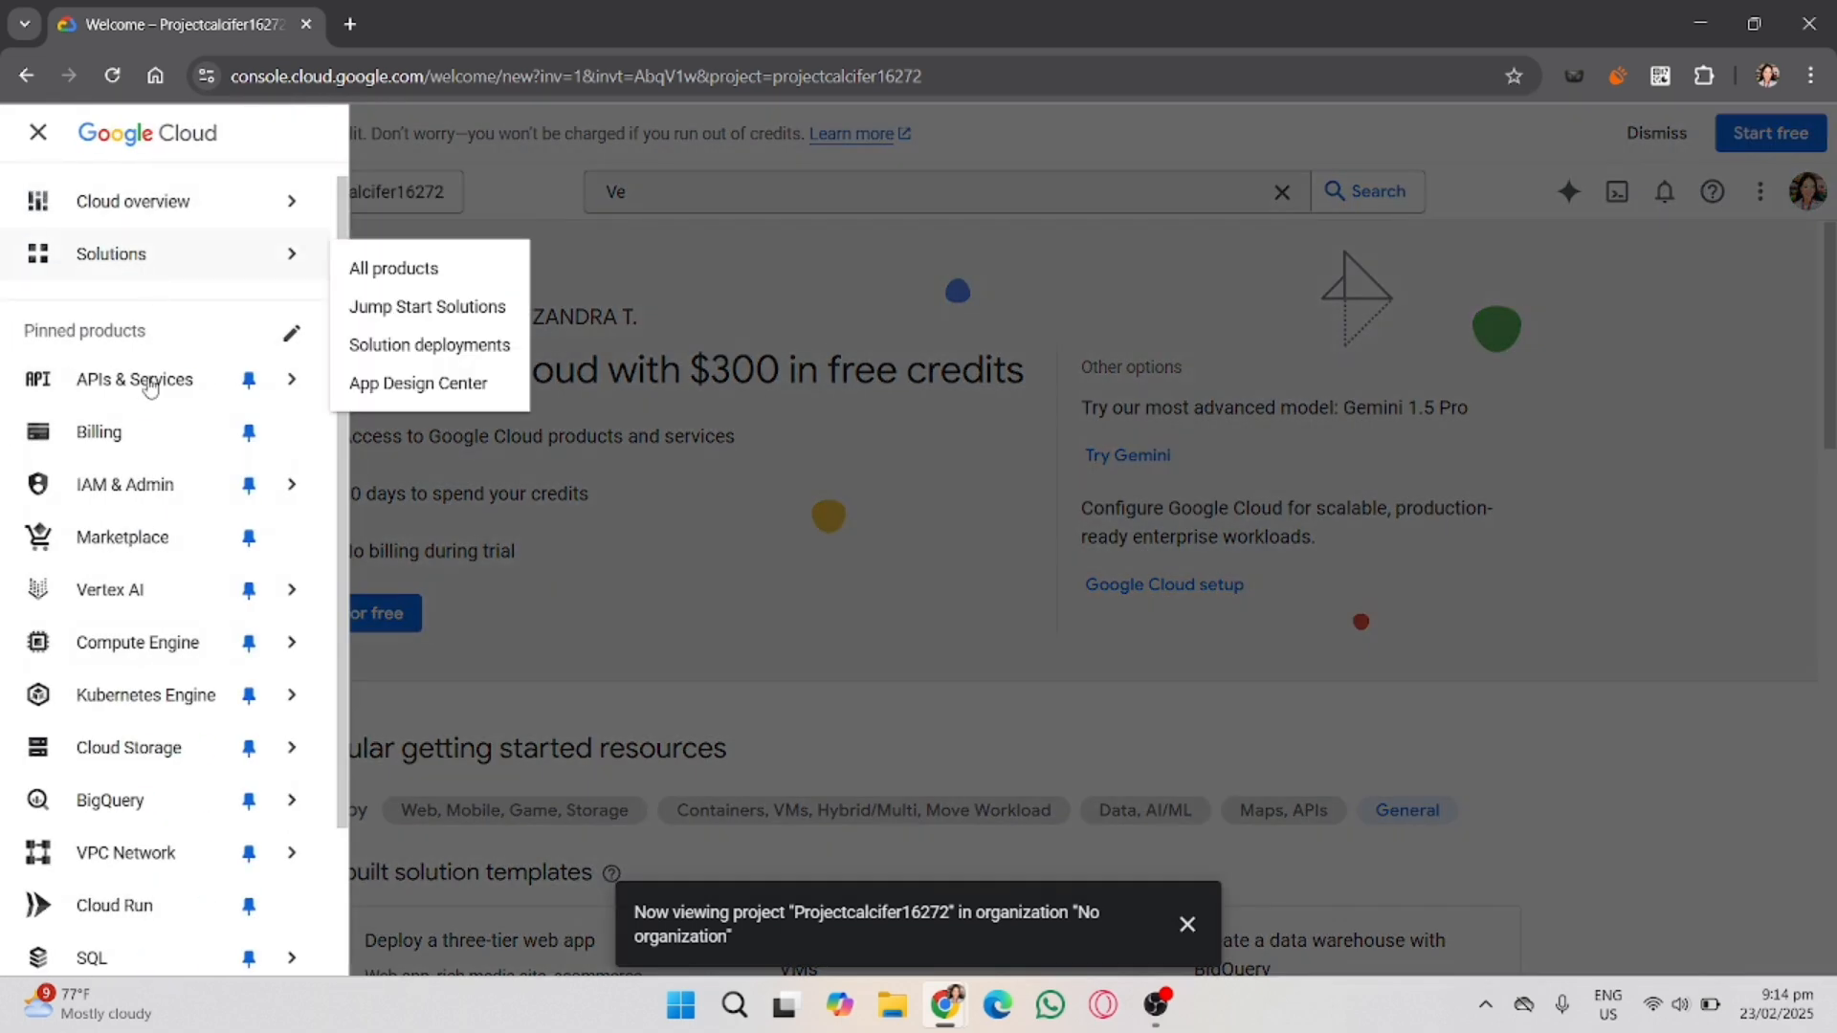
{"action": "mouse_move", "coordinate": [134, 399]}
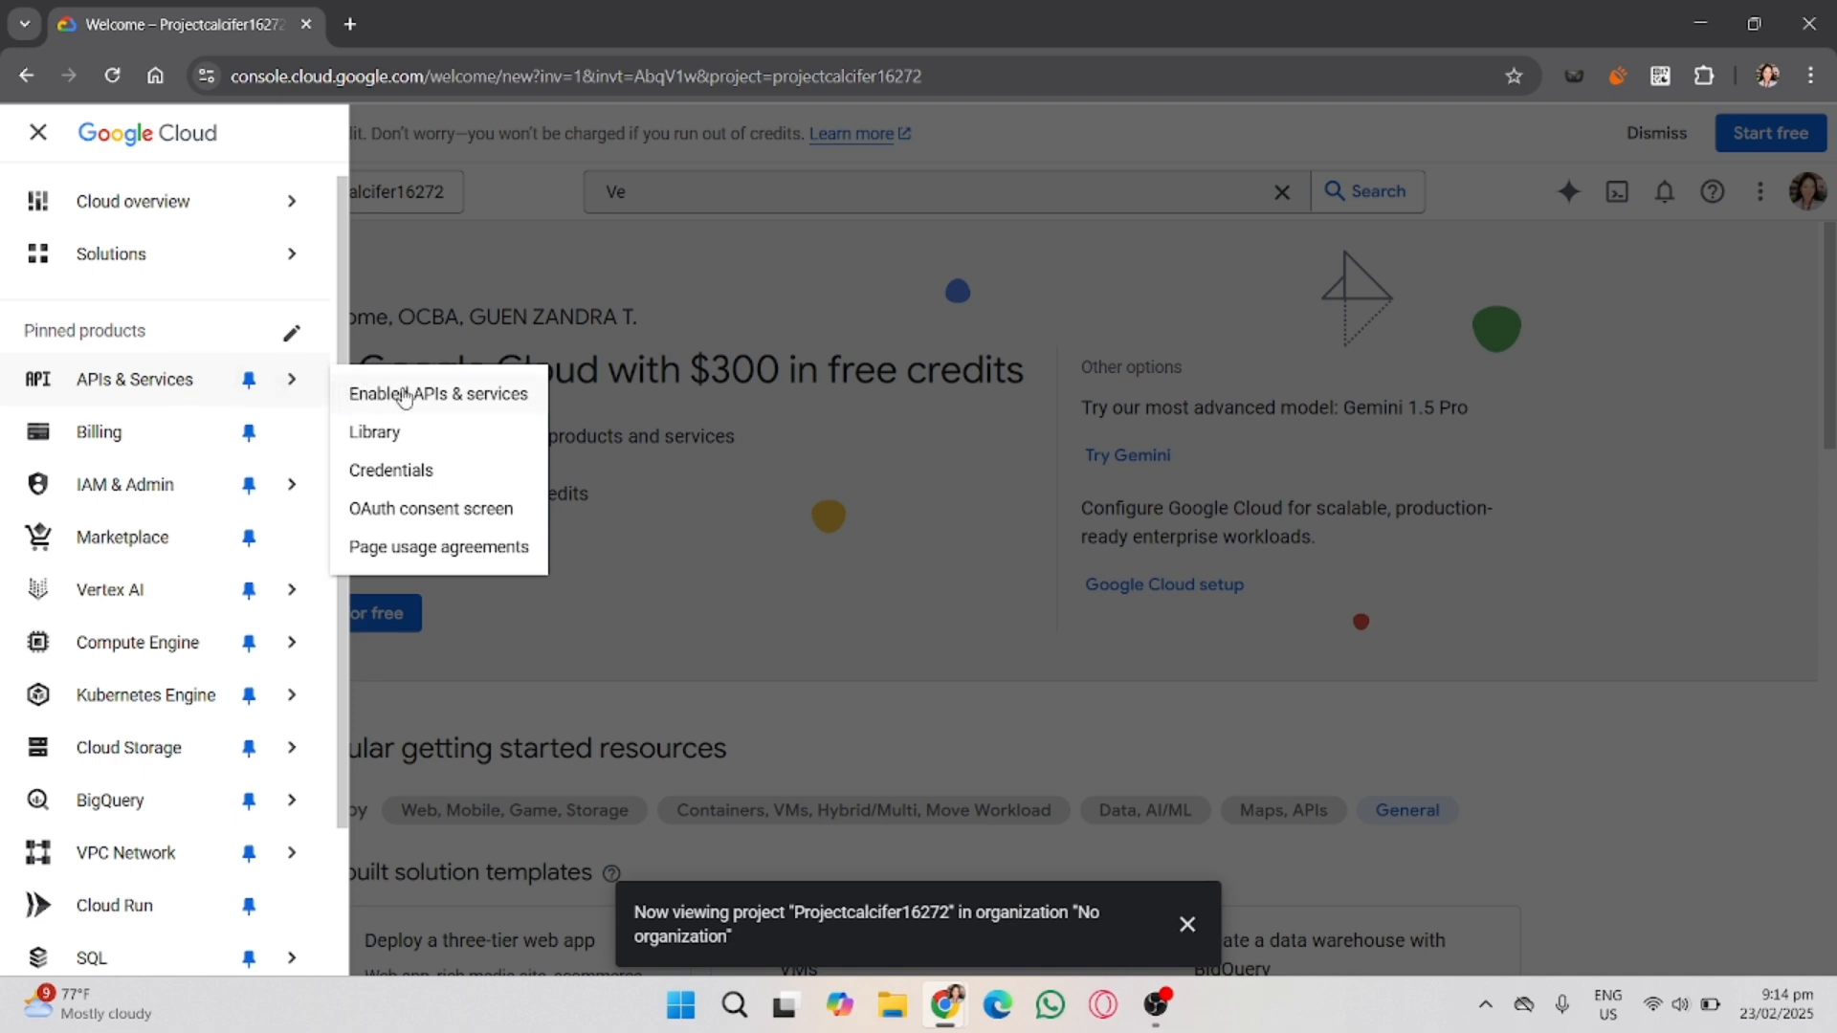
{"action": "left_click", "coordinate": [404, 395]}
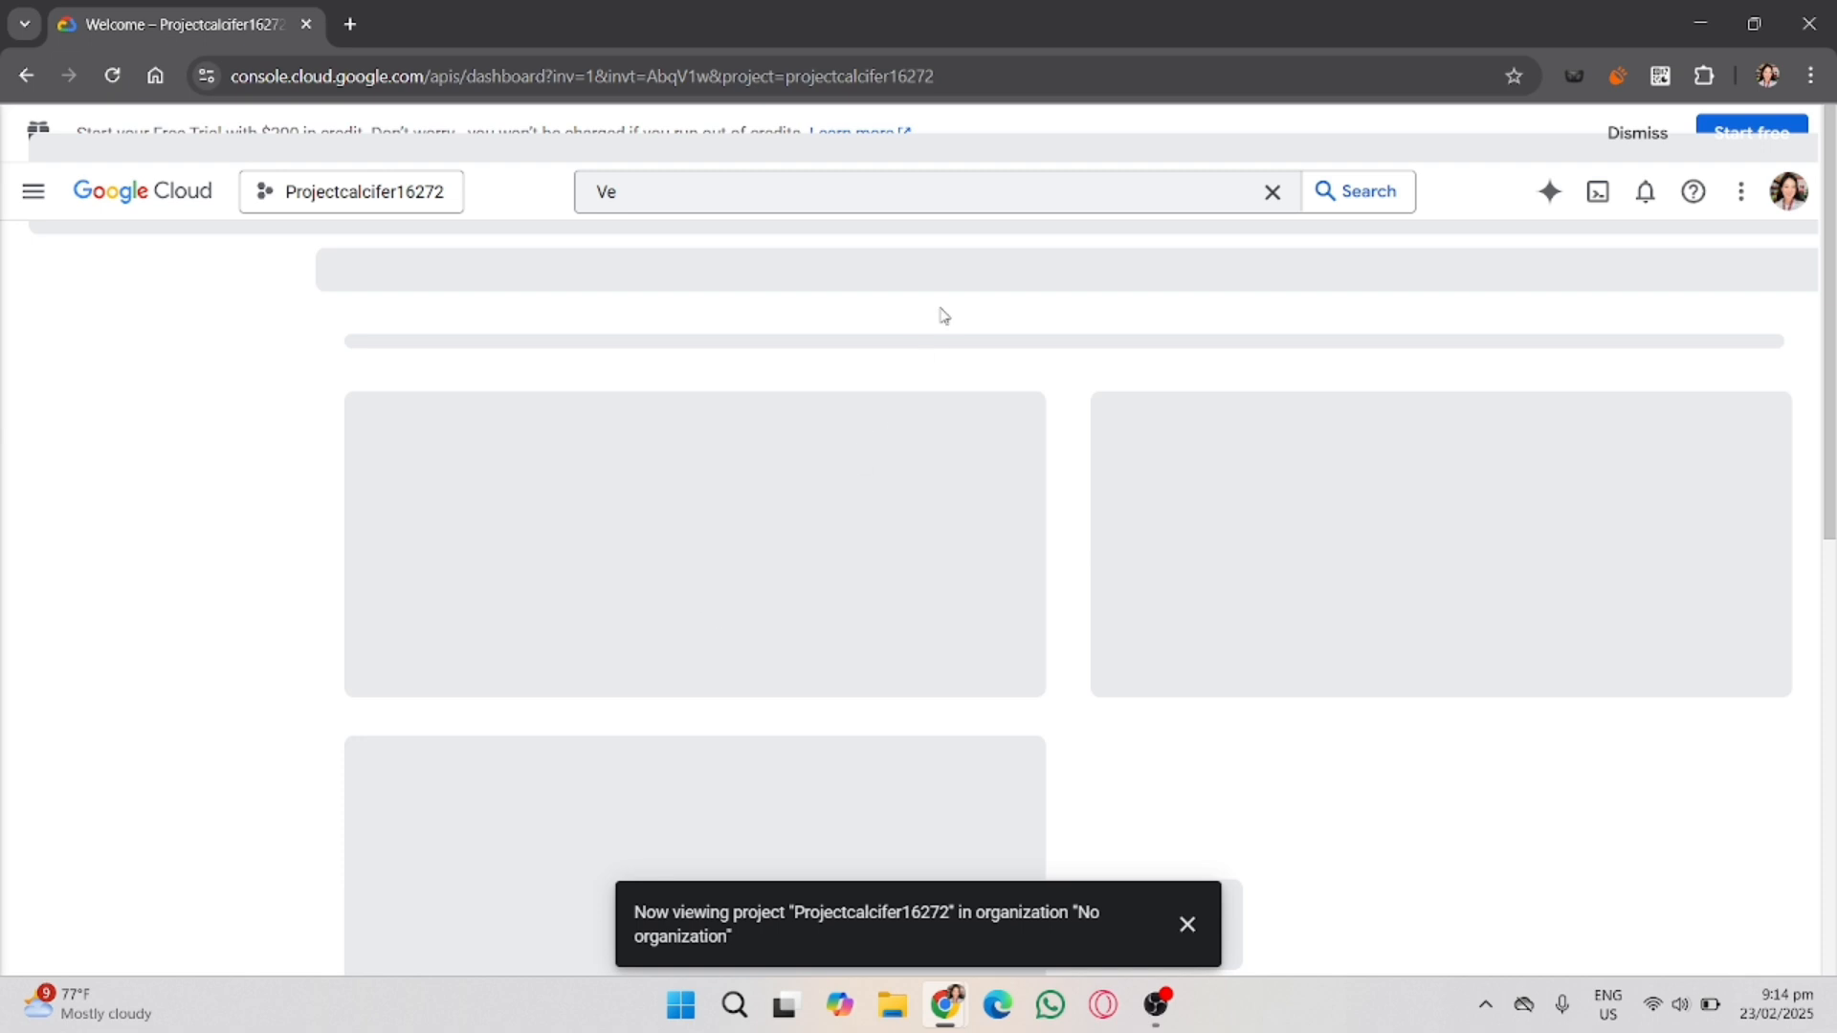
Clear the old console search, open Vertex AI from the recently visited results, and dismiss the project notification.
{"action": "left_click", "coordinate": [1272, 191]}
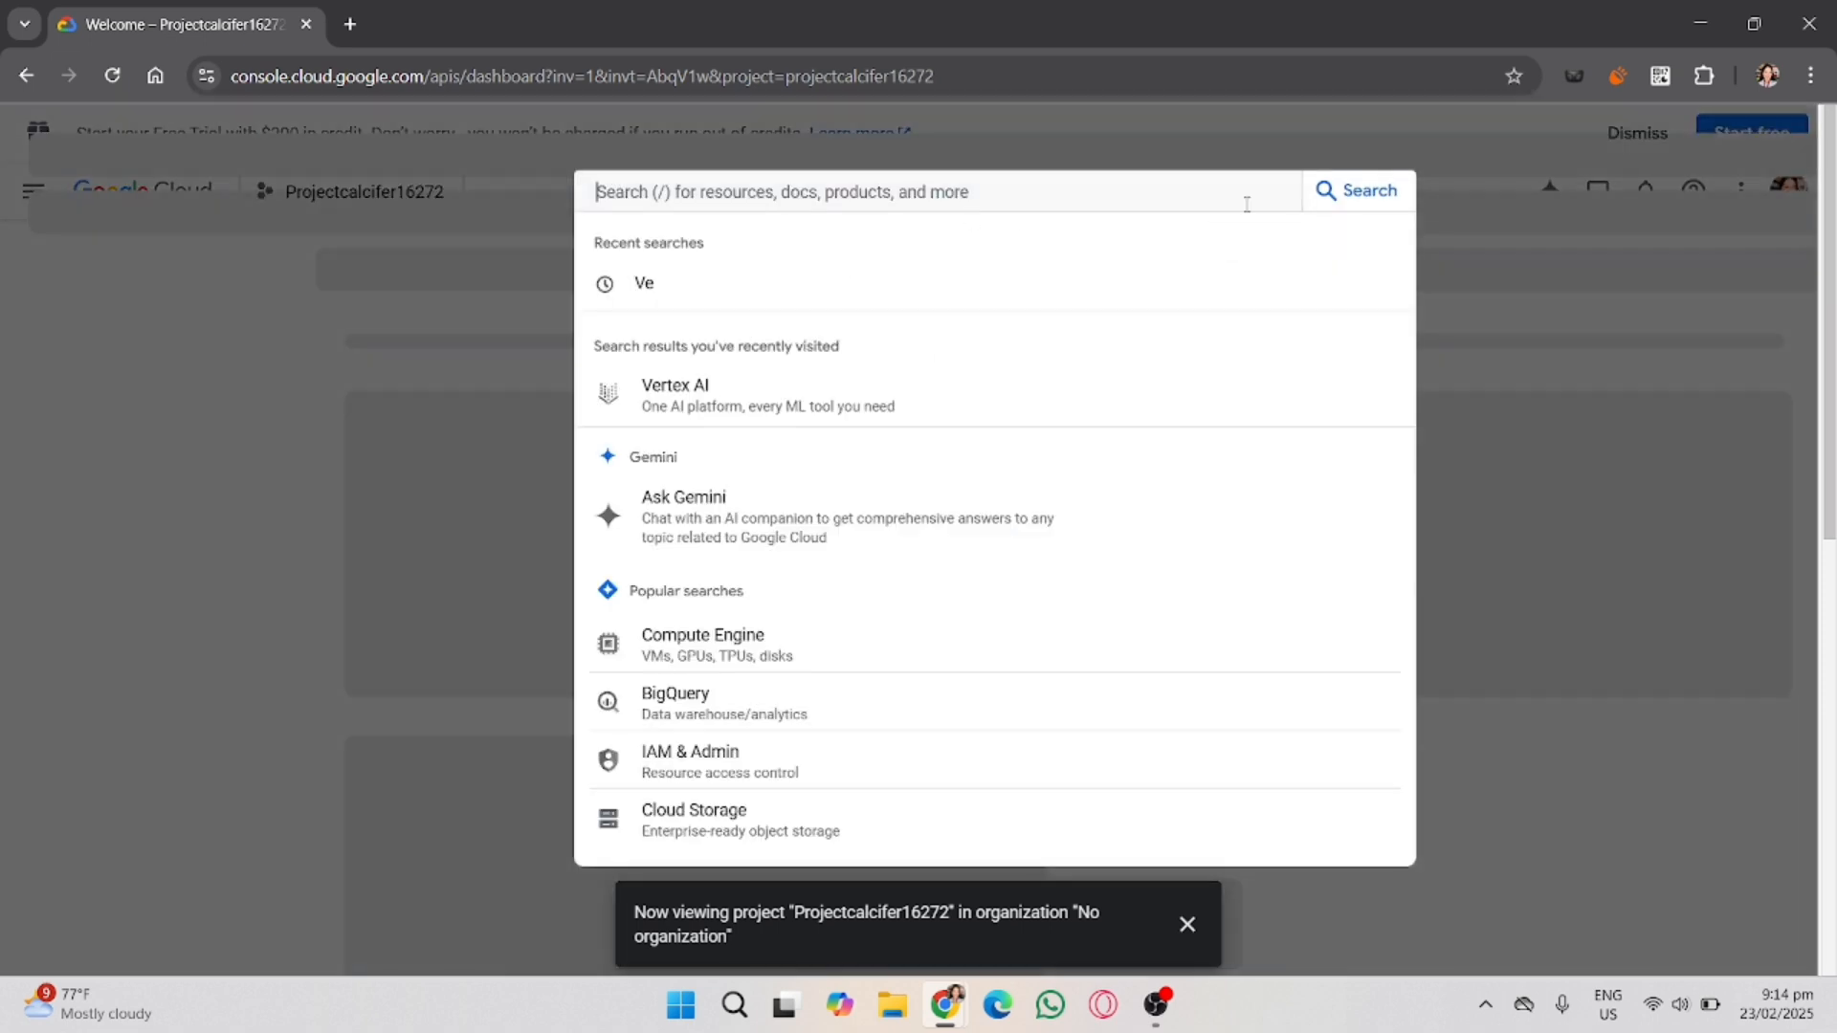
{"action": "left_click", "coordinate": [1329, 132]}
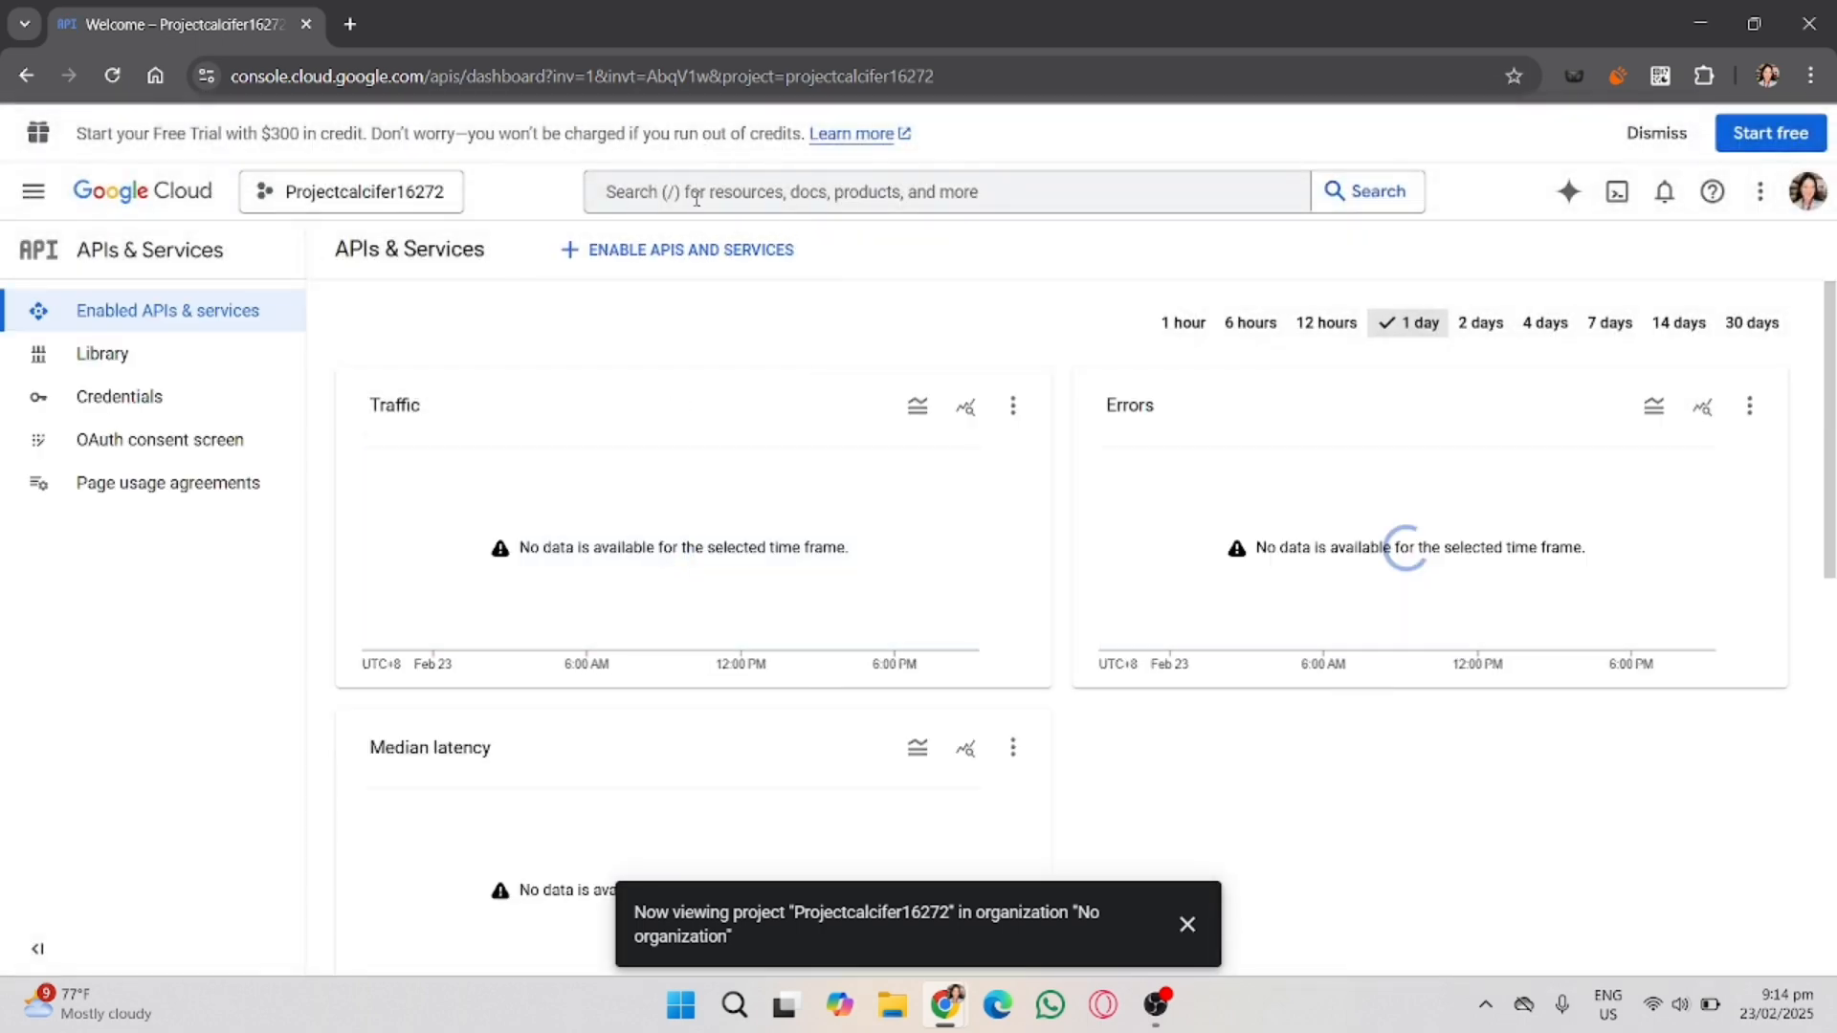
{"action": "left_click", "coordinate": [729, 200]}
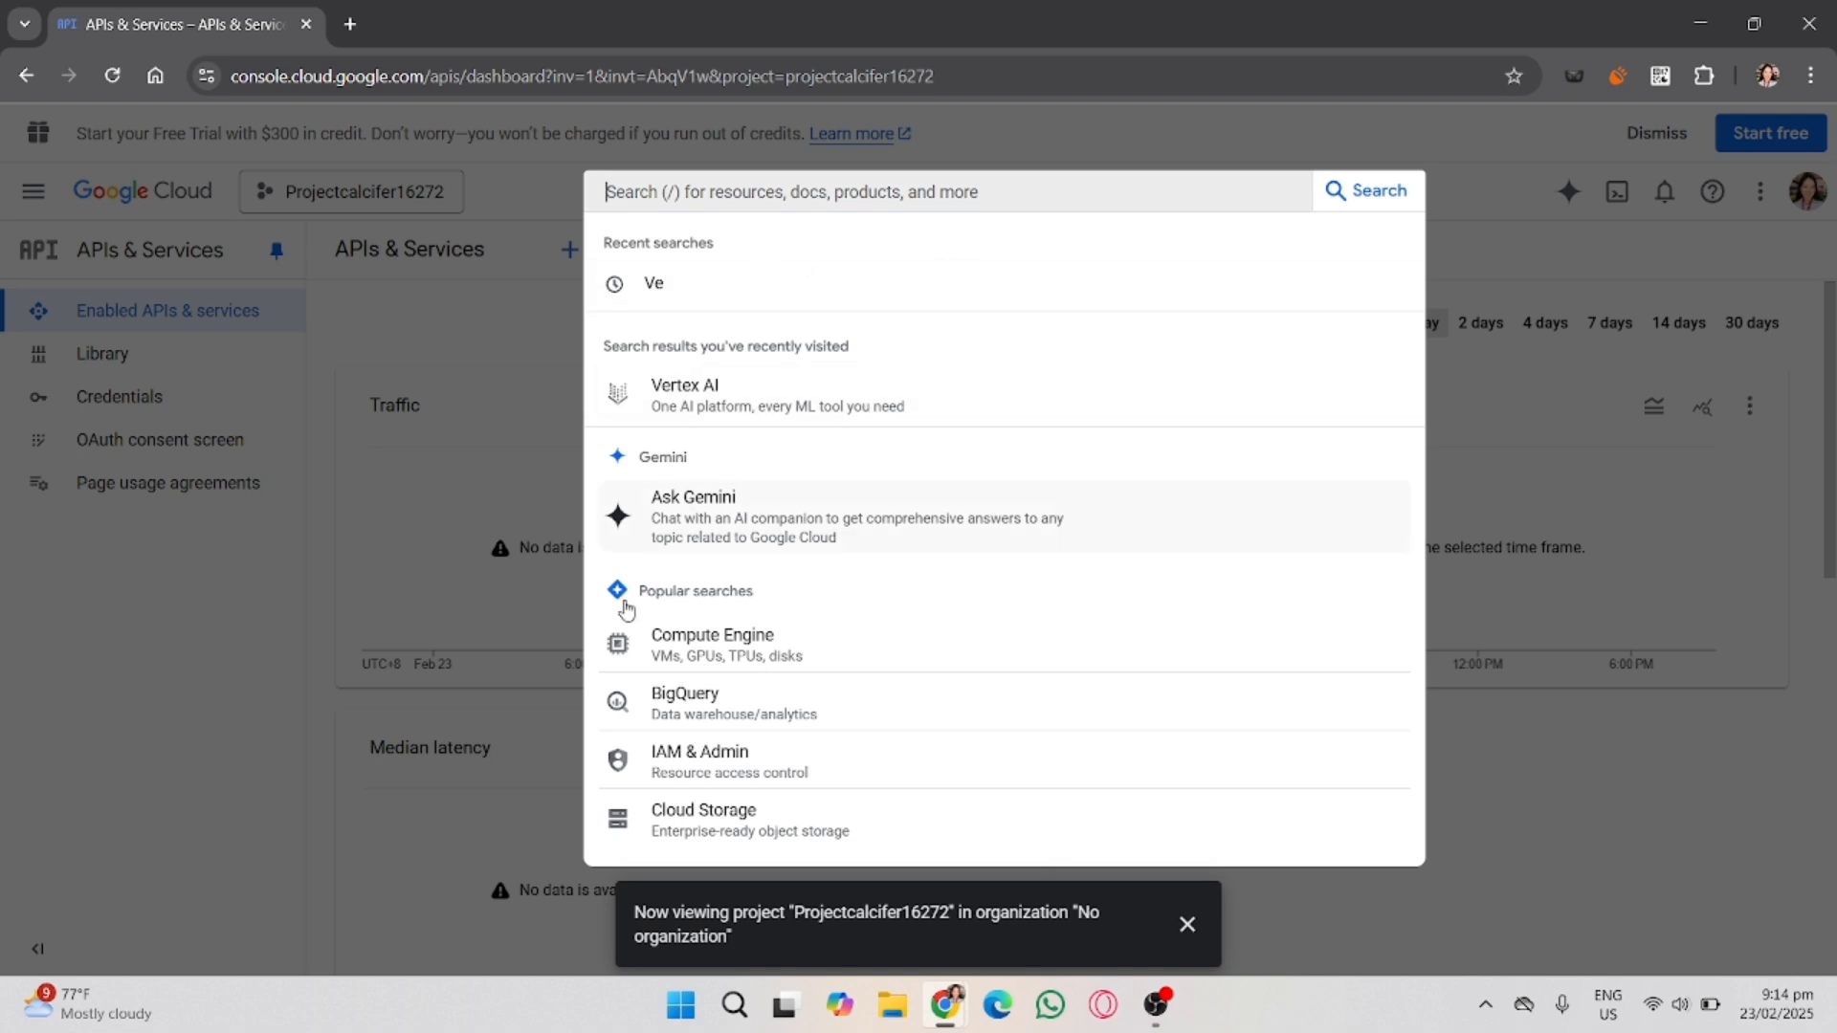
{"action": "left_click", "coordinate": [725, 409]}
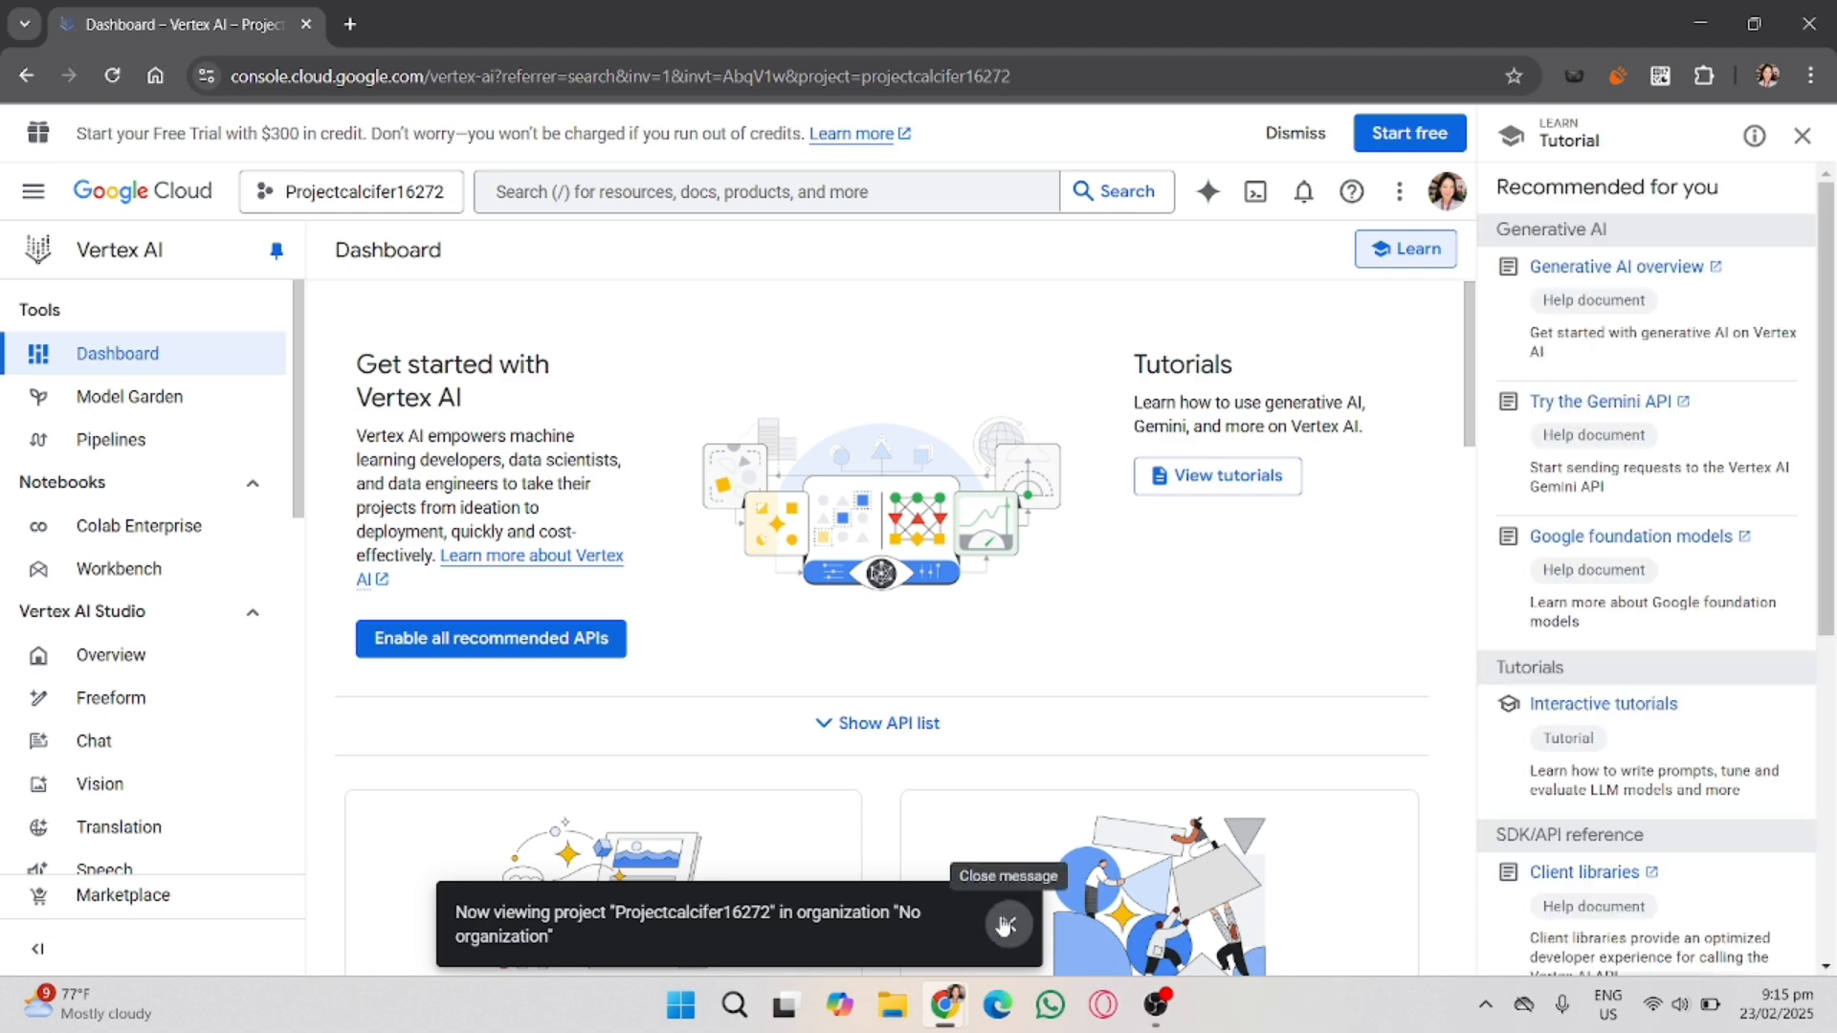
{"action": "left_click", "coordinate": [1007, 924]}
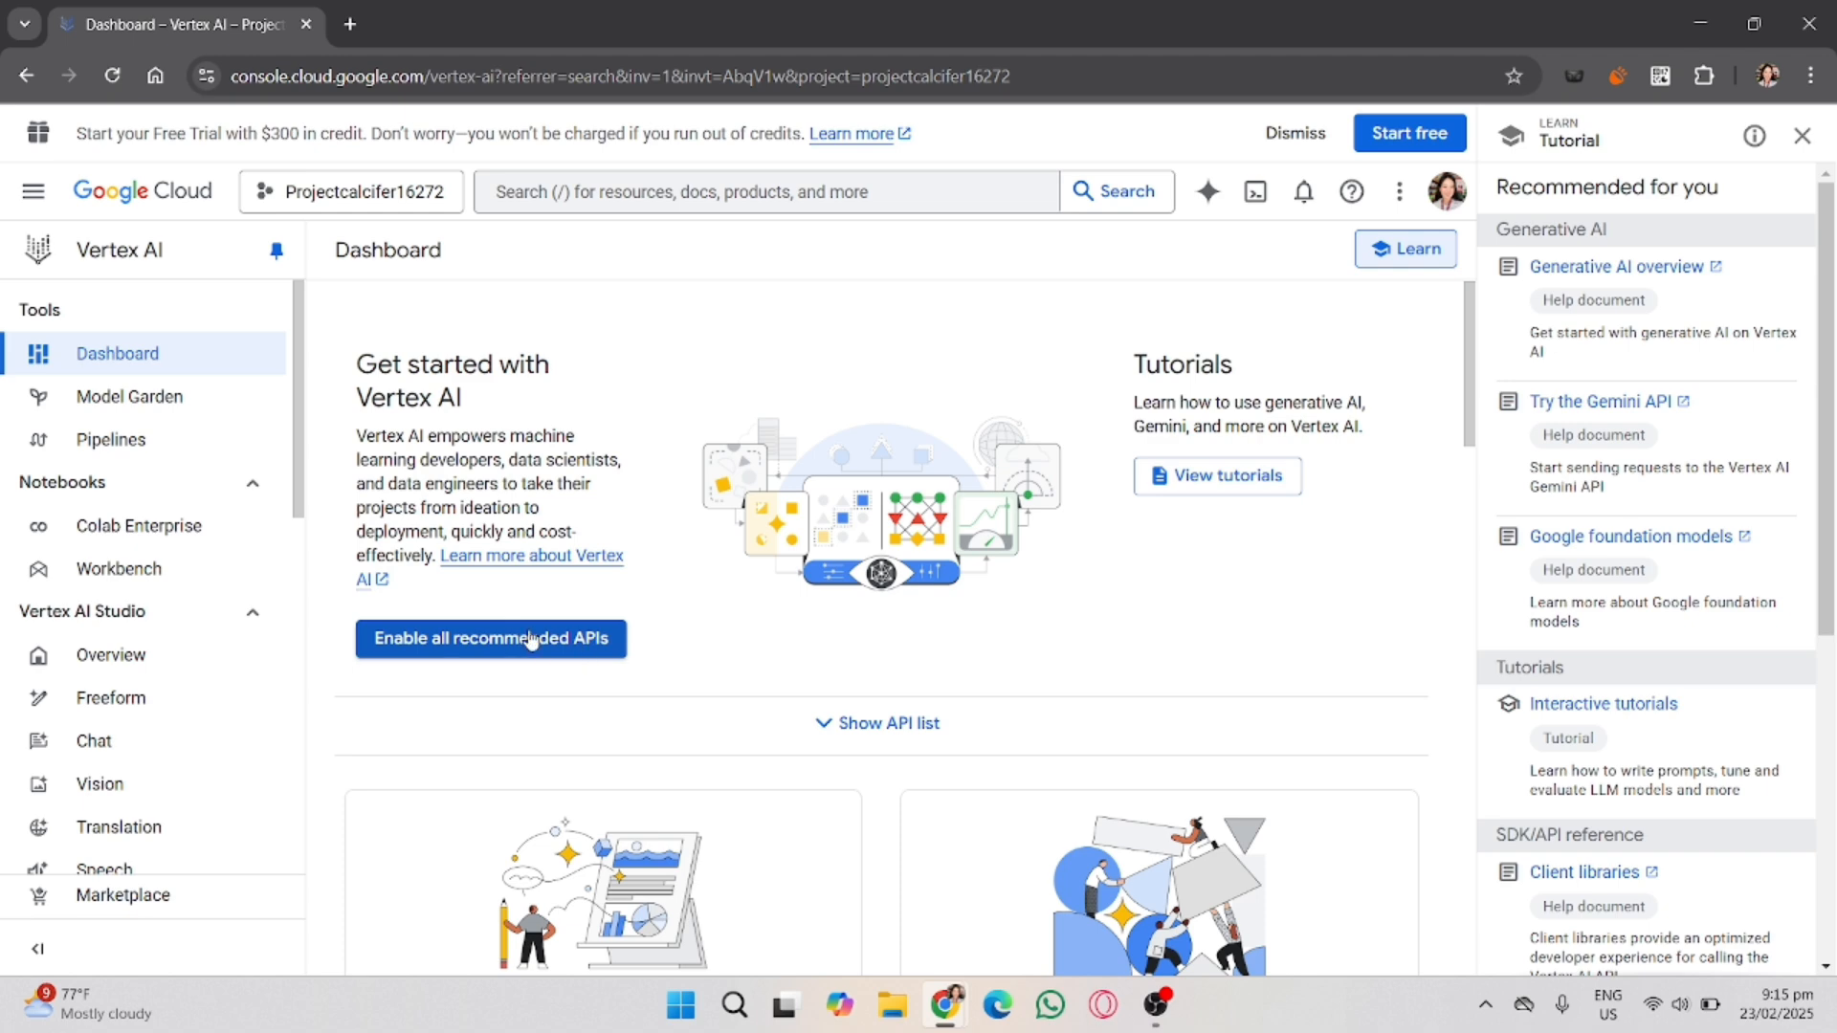
Expand the API list on the Vertex AI dashboard and request enabling all recommended APIs.
{"action": "left_click", "coordinate": [895, 724]}
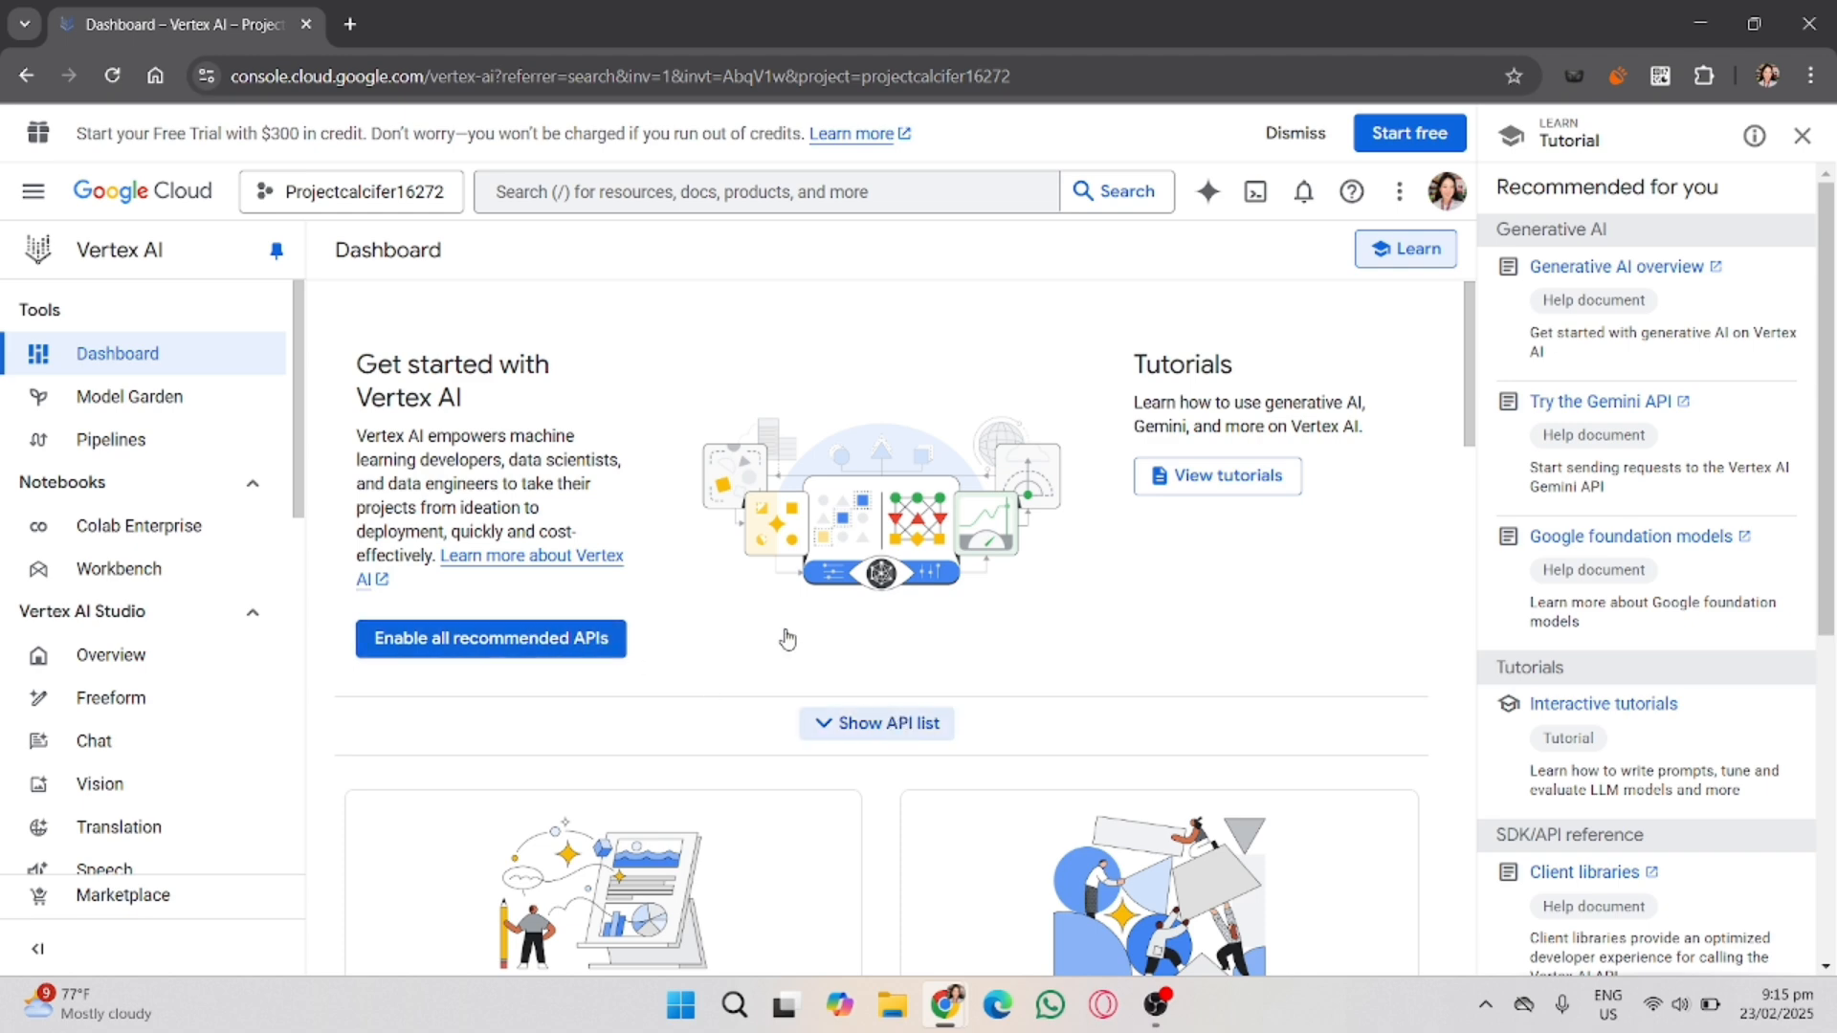
{"action": "scroll", "coordinate": [936, 753], "scroll_direction": "down", "scroll_amount": 6}
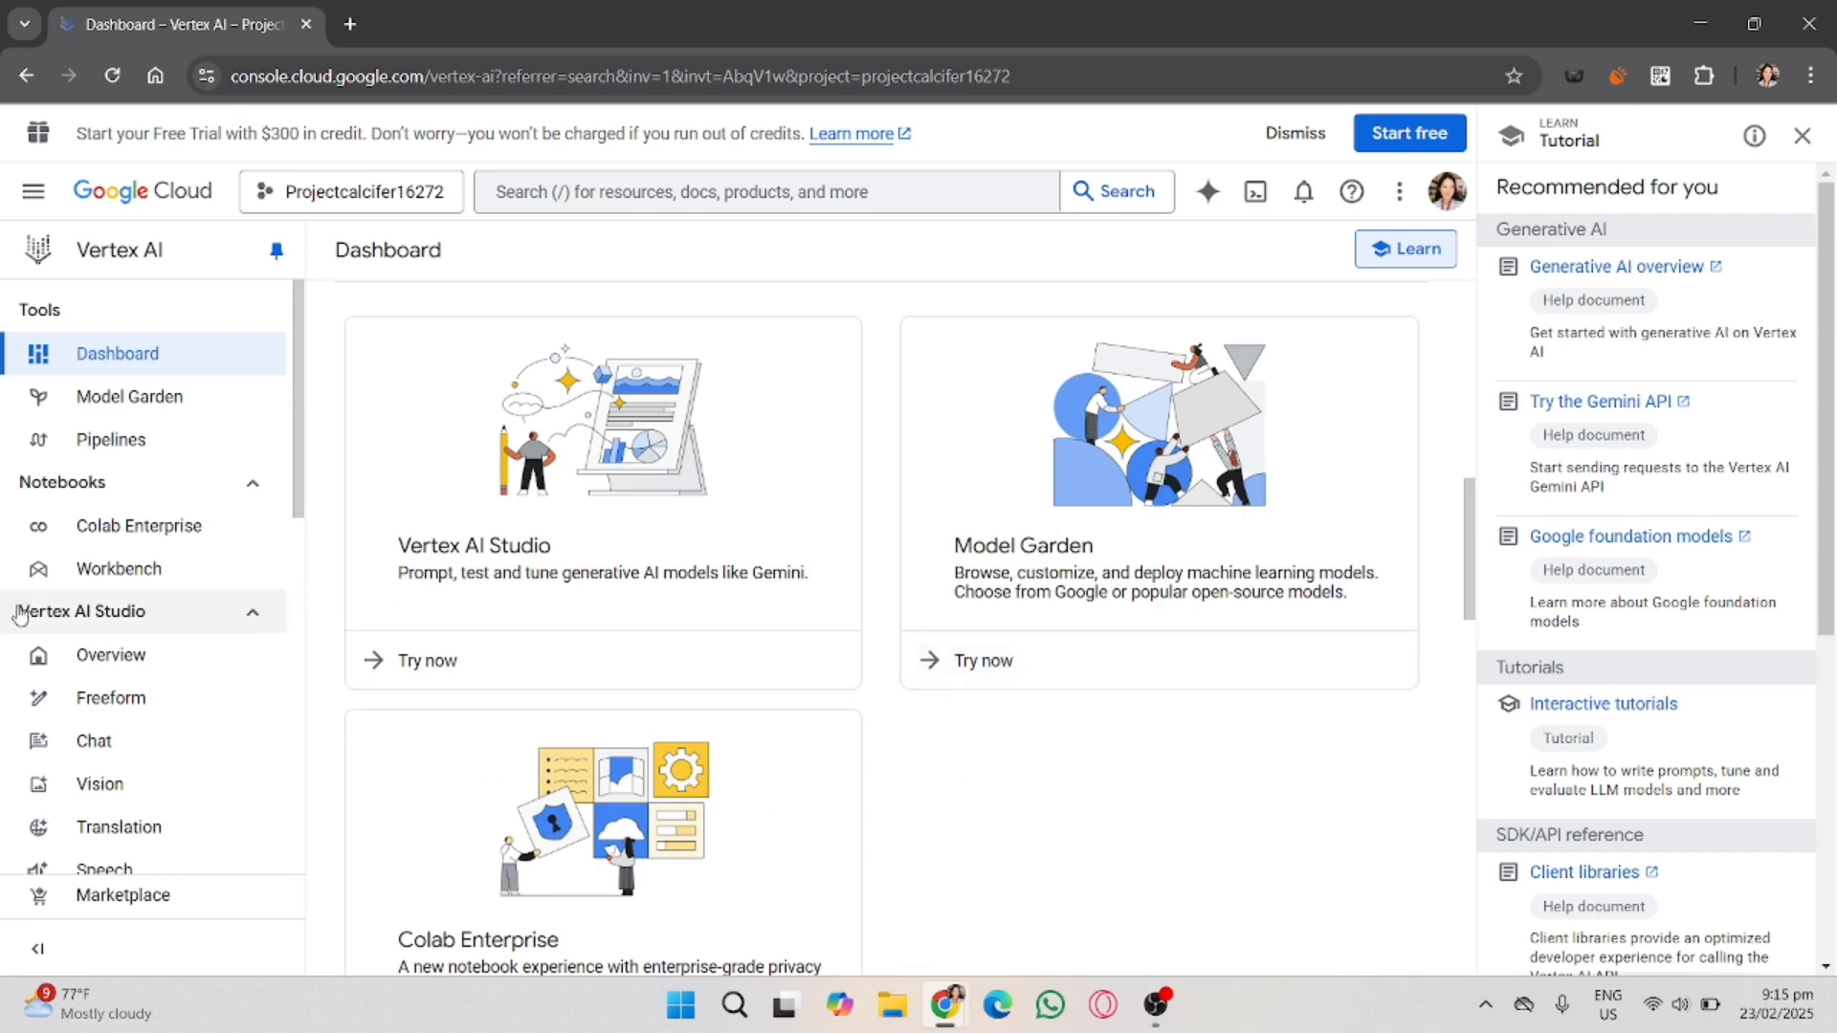
{"action": "scroll", "coordinate": [386, 527], "scroll_direction": "up", "scroll_amount": 2}
{"action": "scroll", "coordinate": [386, 527], "scroll_direction": "up", "scroll_amount": 3}
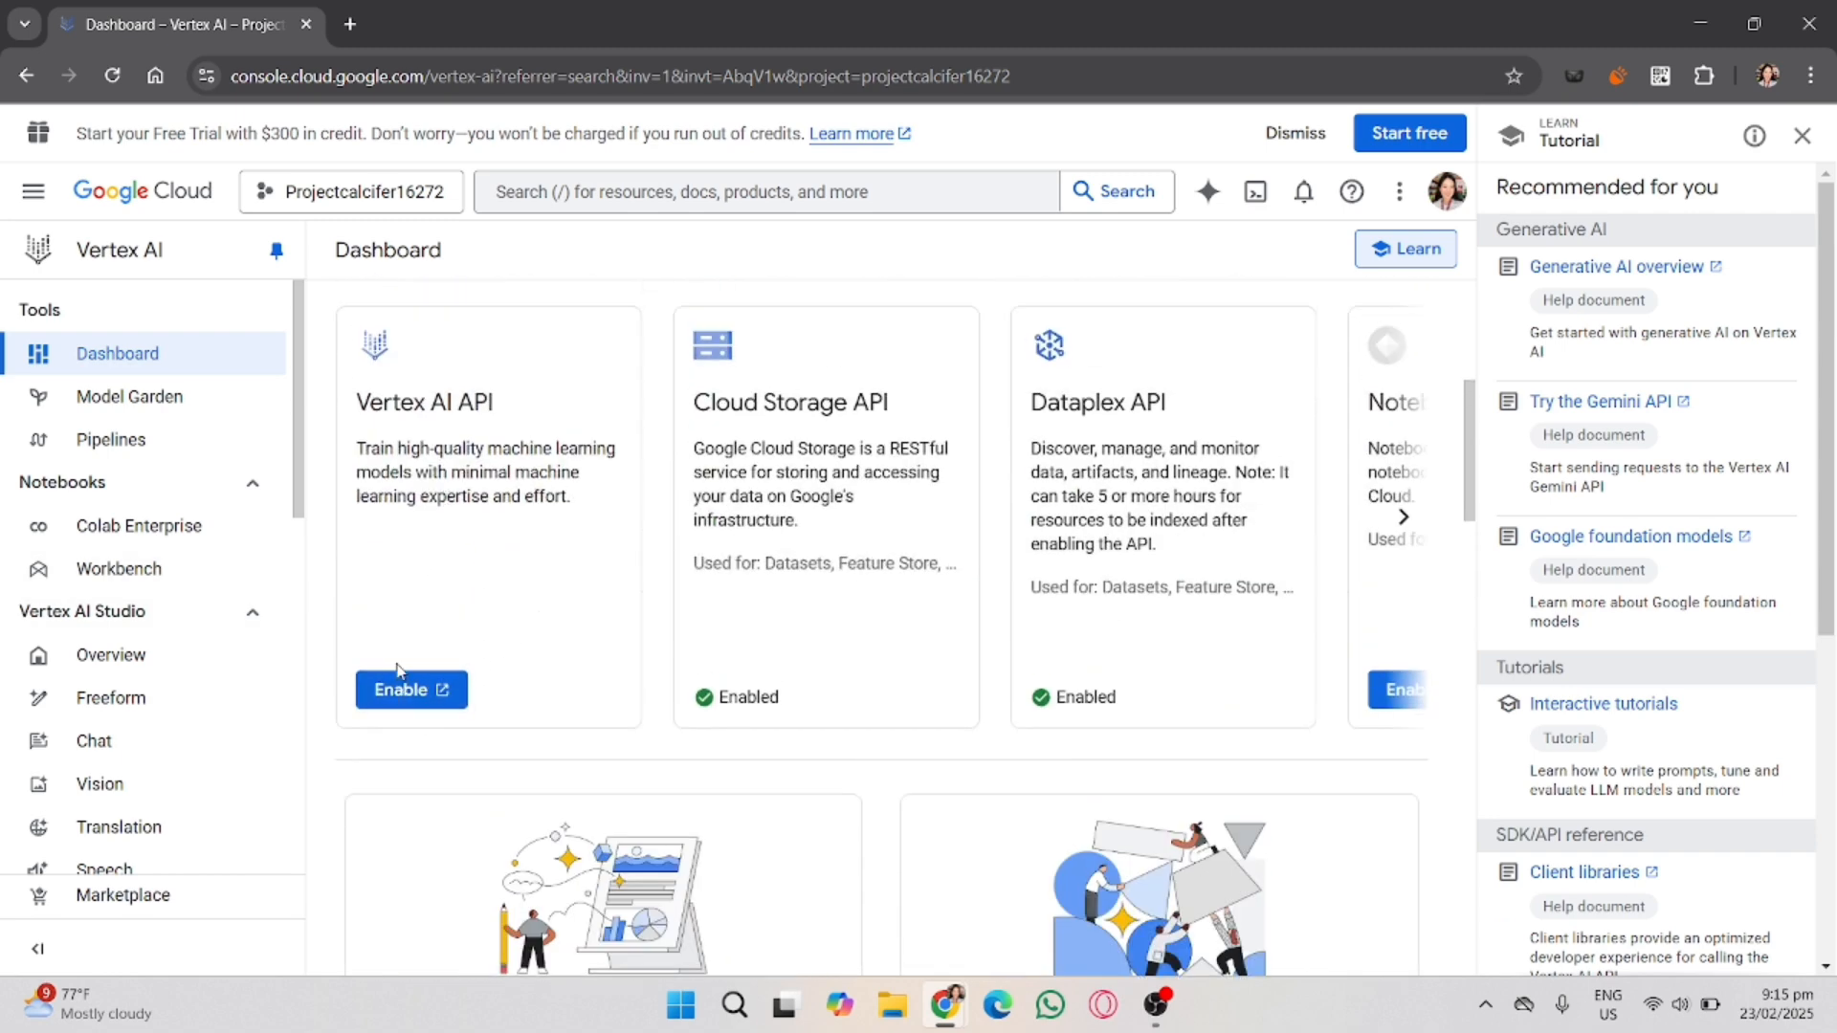
{"action": "scroll", "coordinate": [427, 638], "scroll_direction": "up", "scroll_amount": 5}
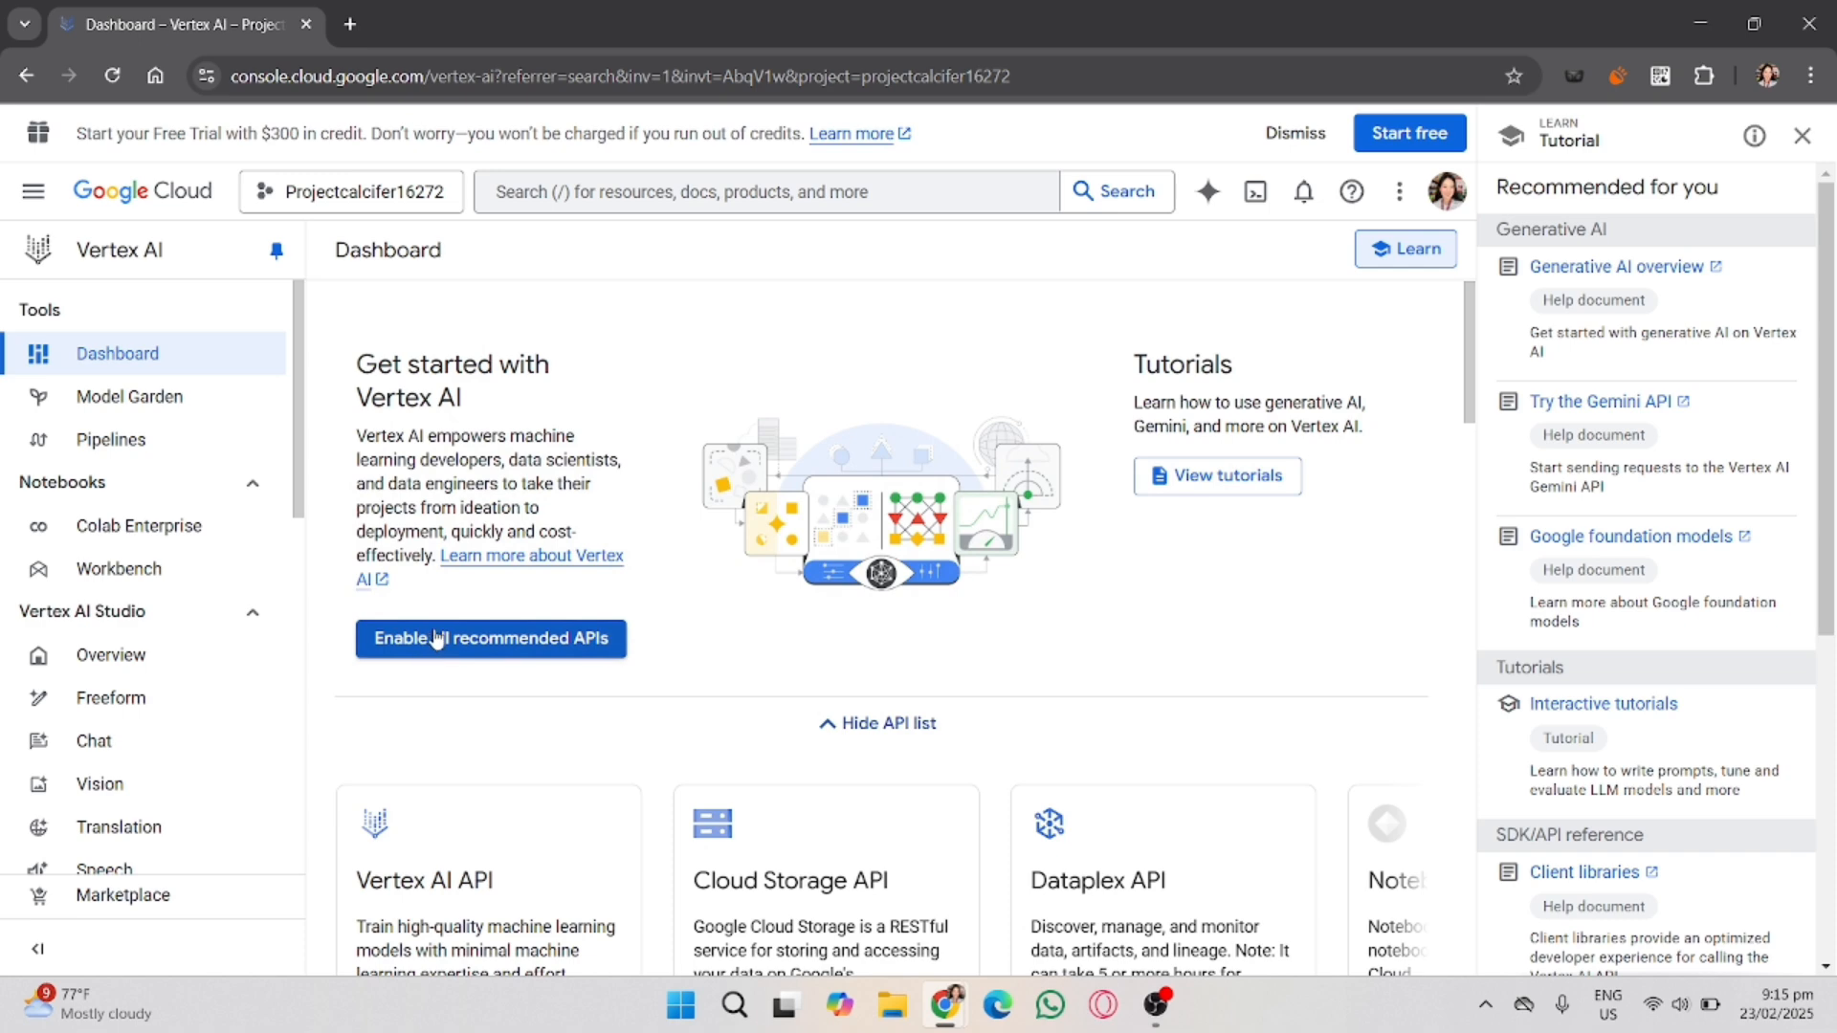
{"action": "left_click", "coordinate": [435, 638]}
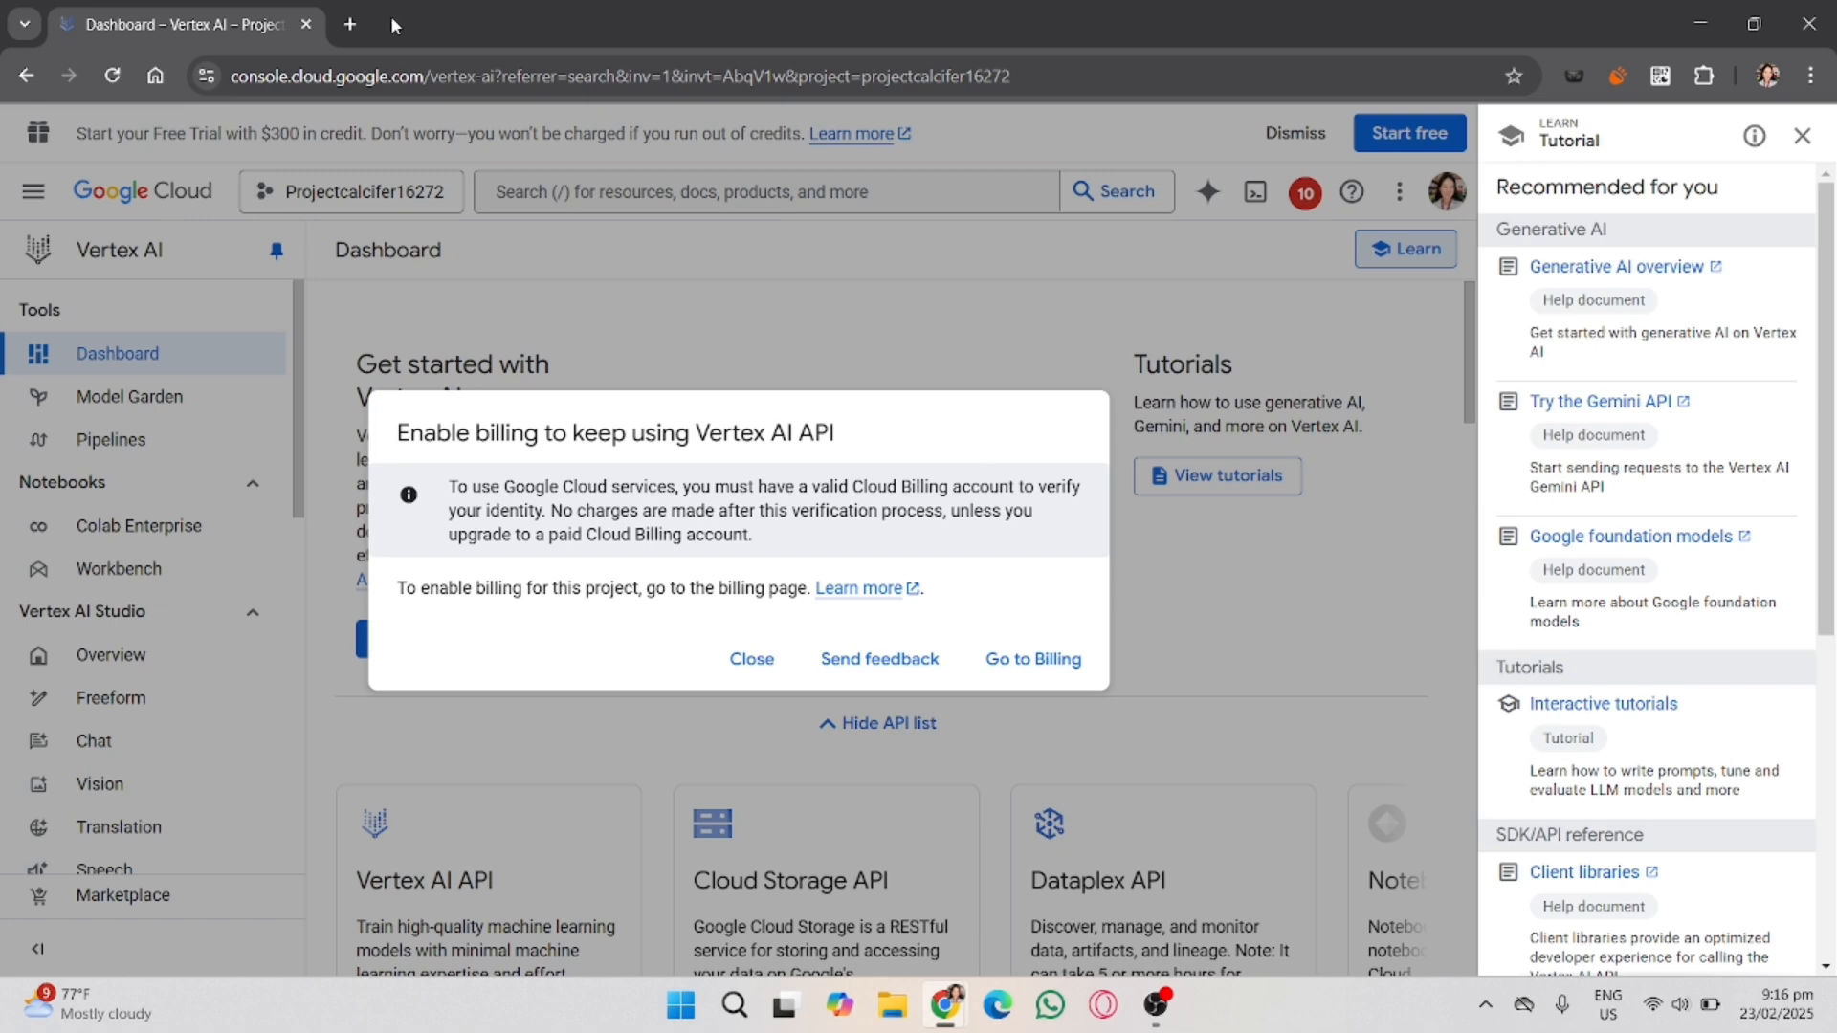
Search the web for VertexAI in a new browser tab and open the Vertex AI Platform page from Google Cloud.
{"action": "left_click", "coordinate": [349, 26]}
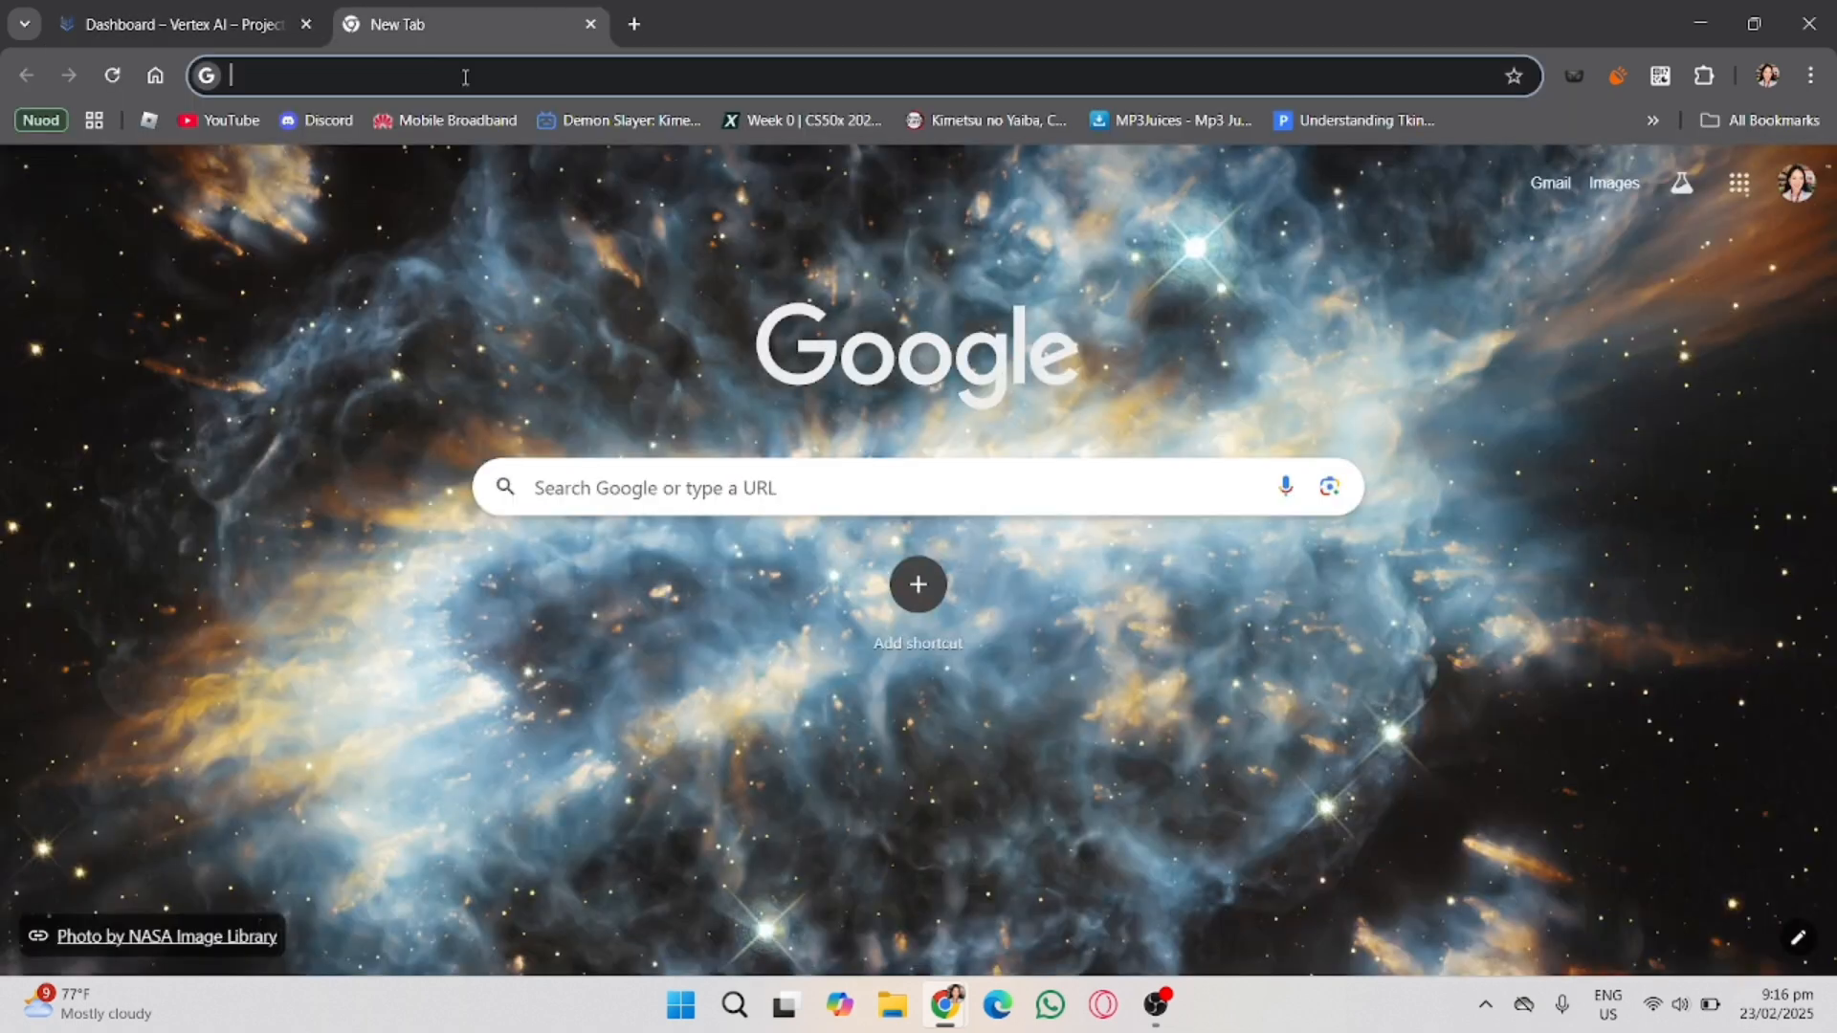
{"action": "type", "text": "VertexA"}
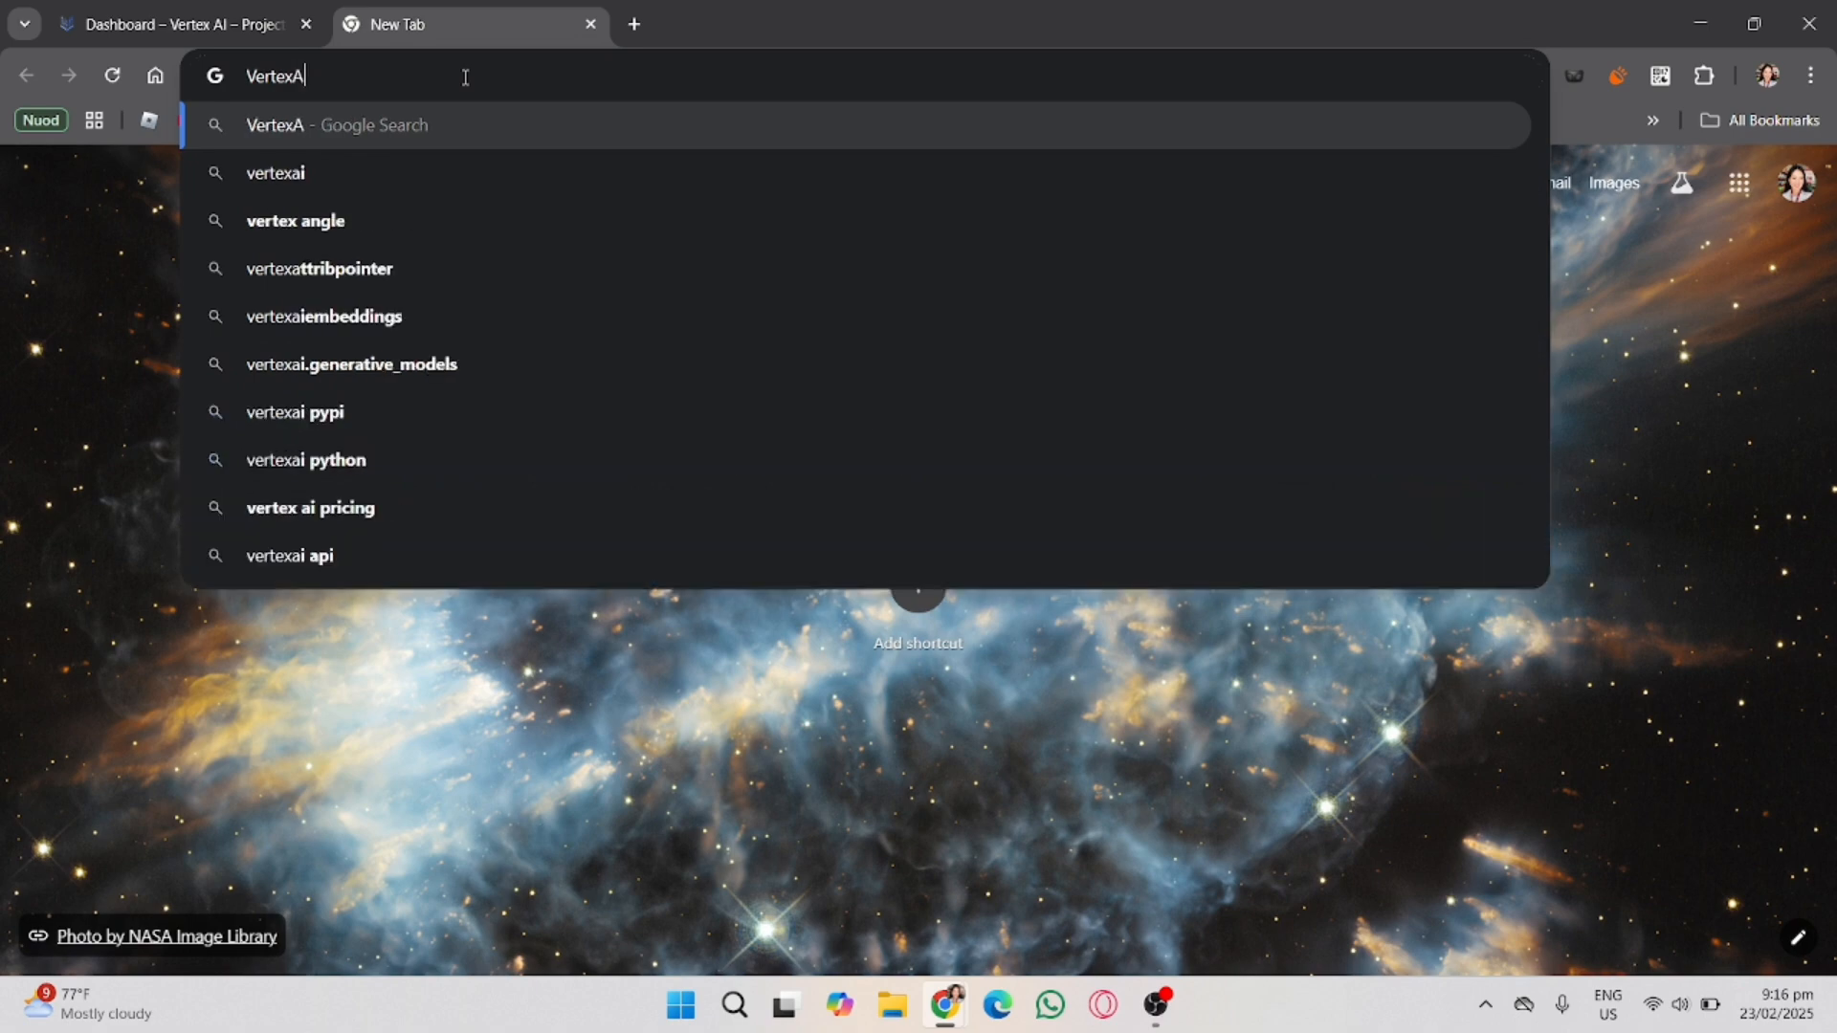
{"action": "type", "text": "I"}
{"action": "key", "text": "Return"}
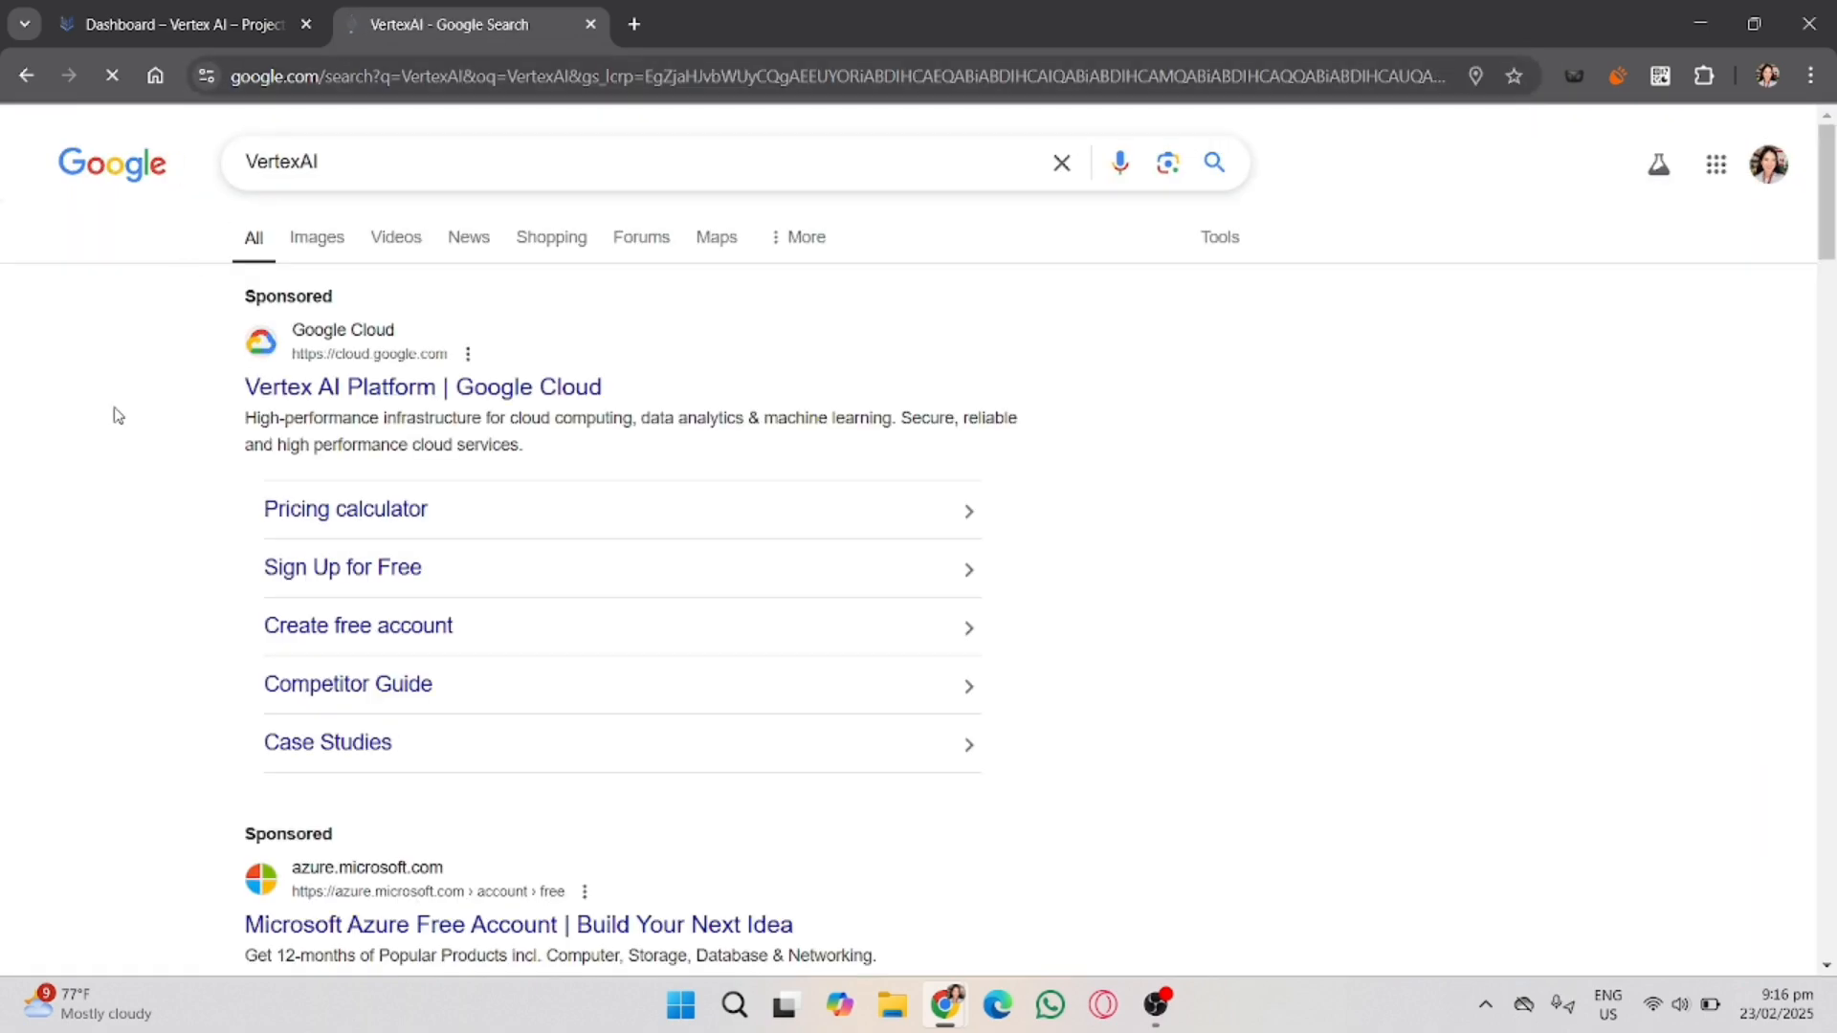
{"action": "scroll", "coordinate": [460, 393], "scroll_direction": "down", "scroll_amount": 4}
{"action": "scroll", "coordinate": [562, 599], "scroll_direction": "up", "scroll_amount": 4}
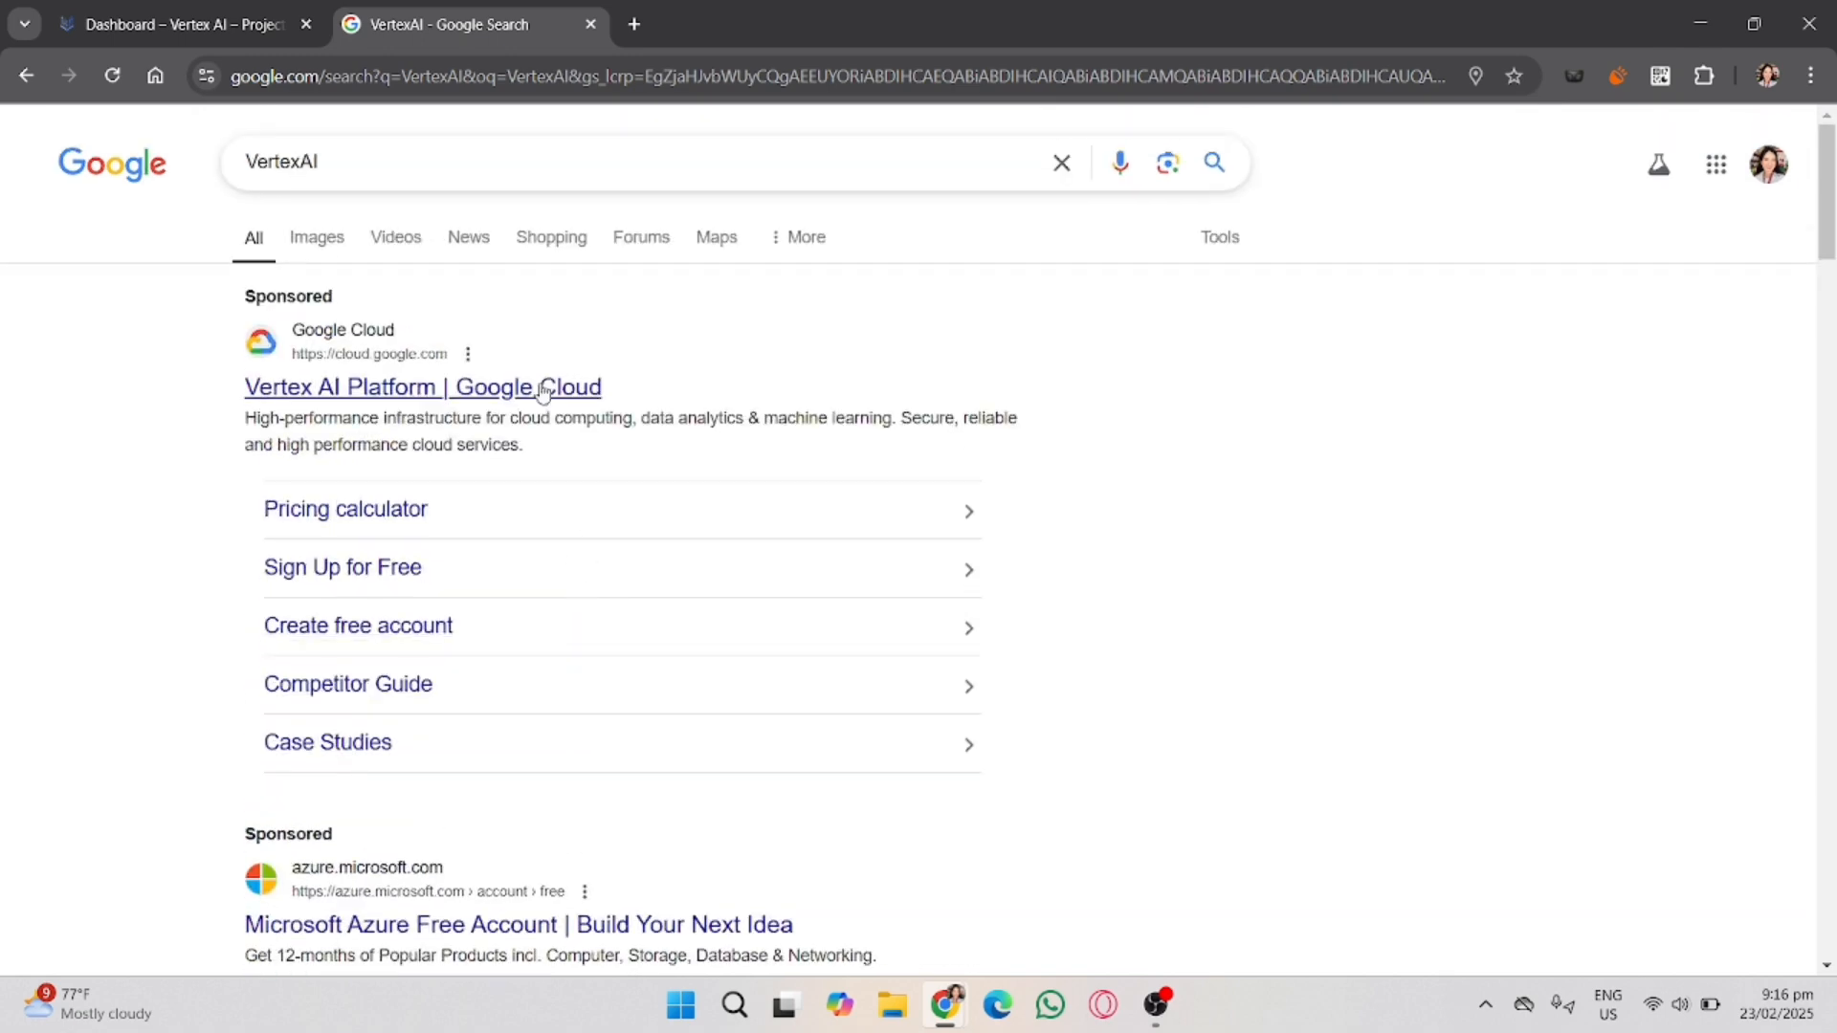
{"action": "left_click", "coordinate": [542, 392]}
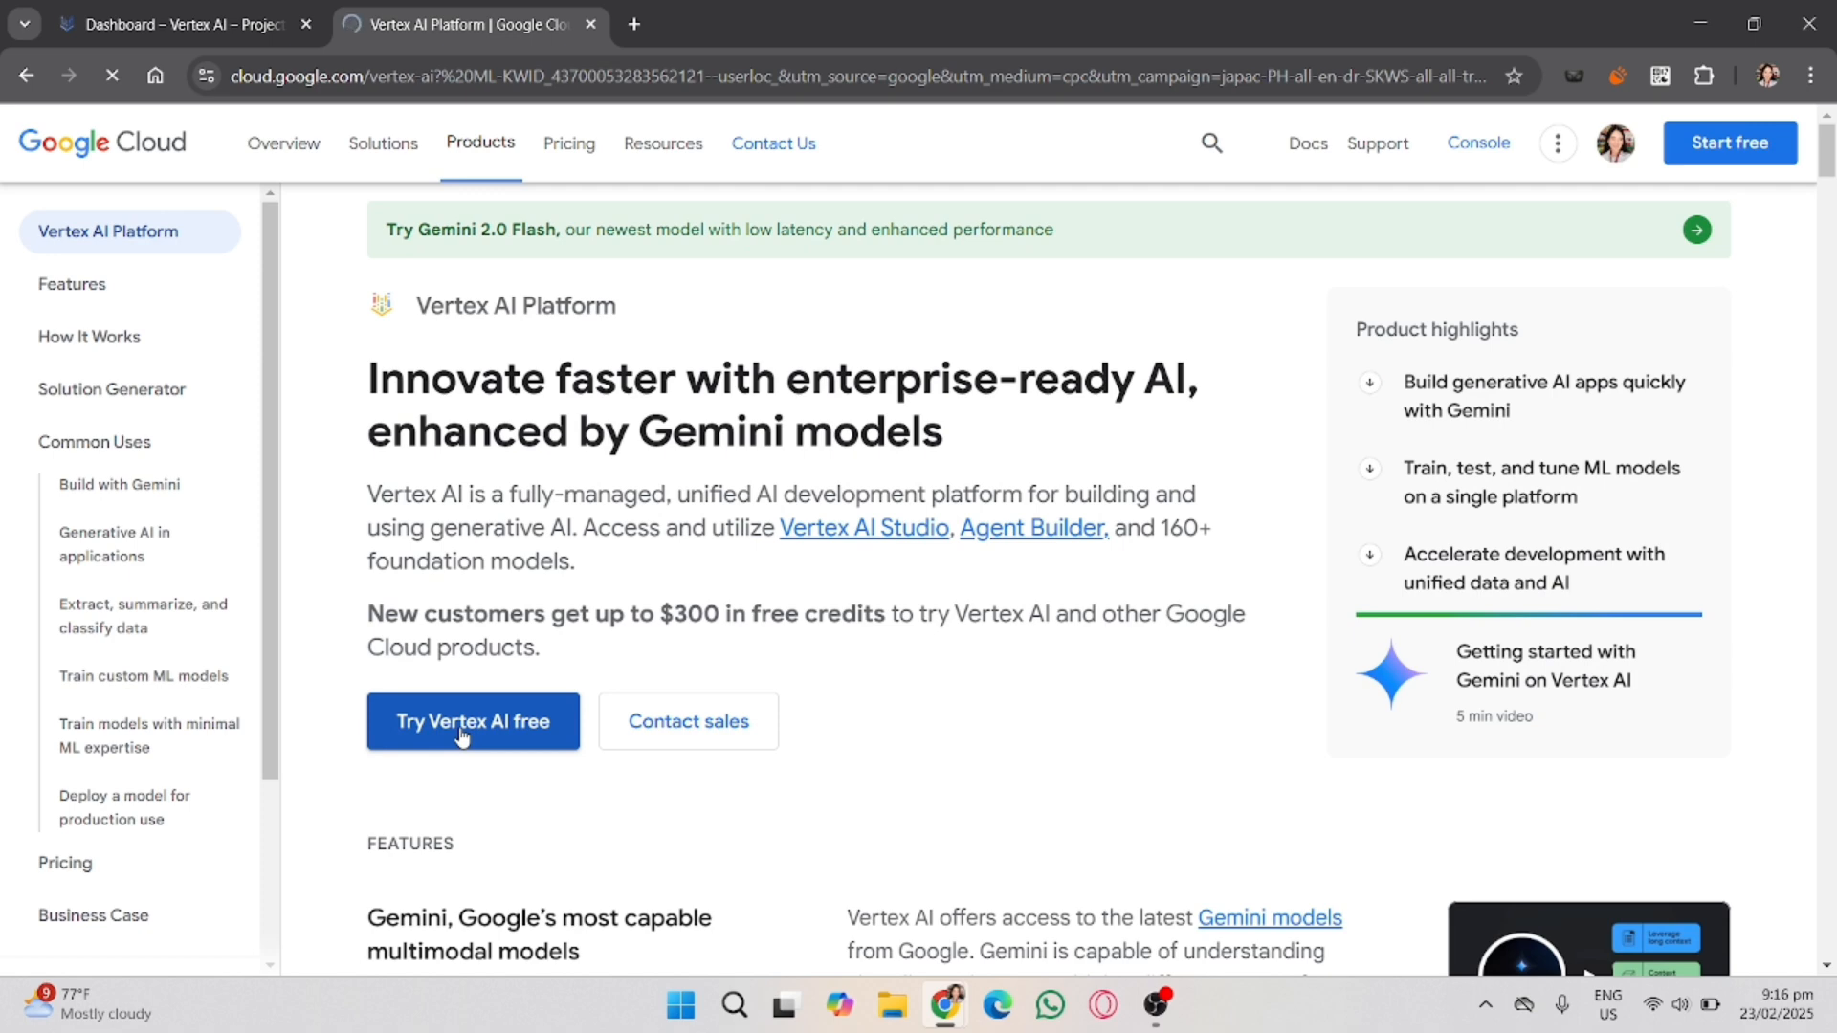
Start the free Vertex AI trial, close the product page, and accept the terms with Philippines as the country.
{"action": "scroll", "coordinate": [462, 736], "scroll_direction": "down", "scroll_amount": 4}
{"action": "left_click", "coordinate": [427, 367]}
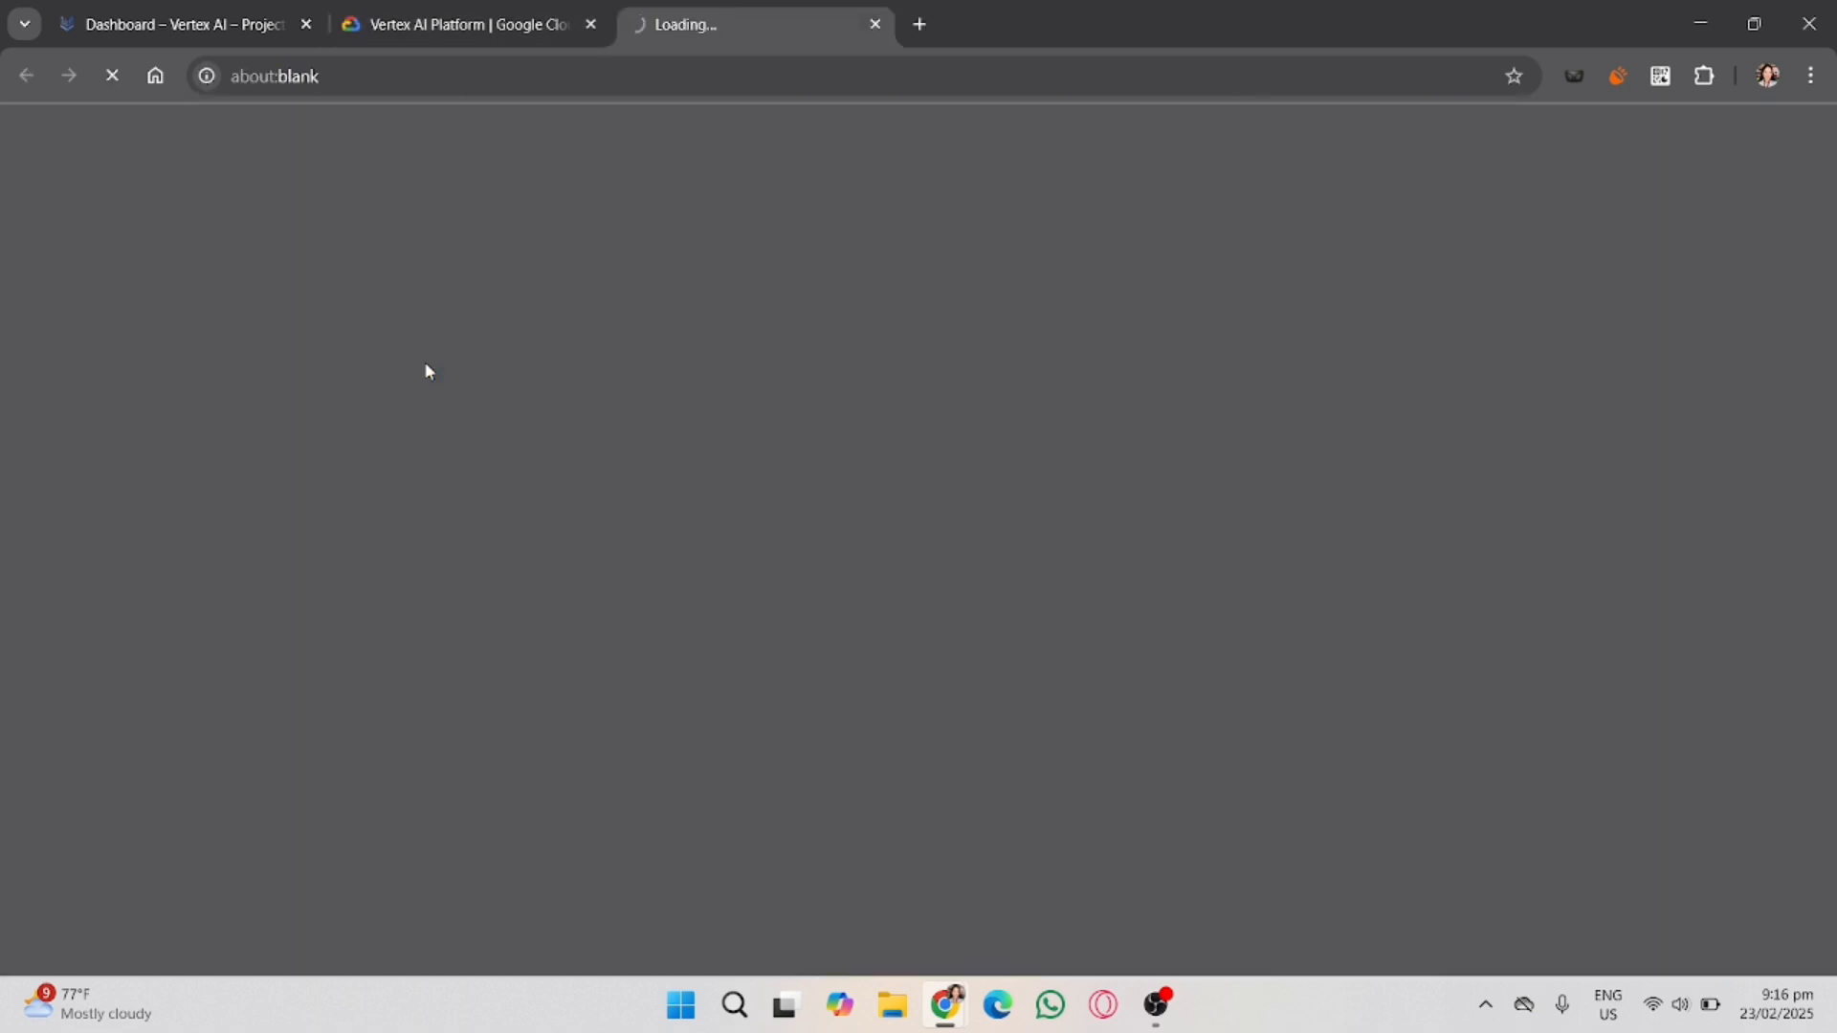
{"action": "left_click", "coordinate": [591, 24]}
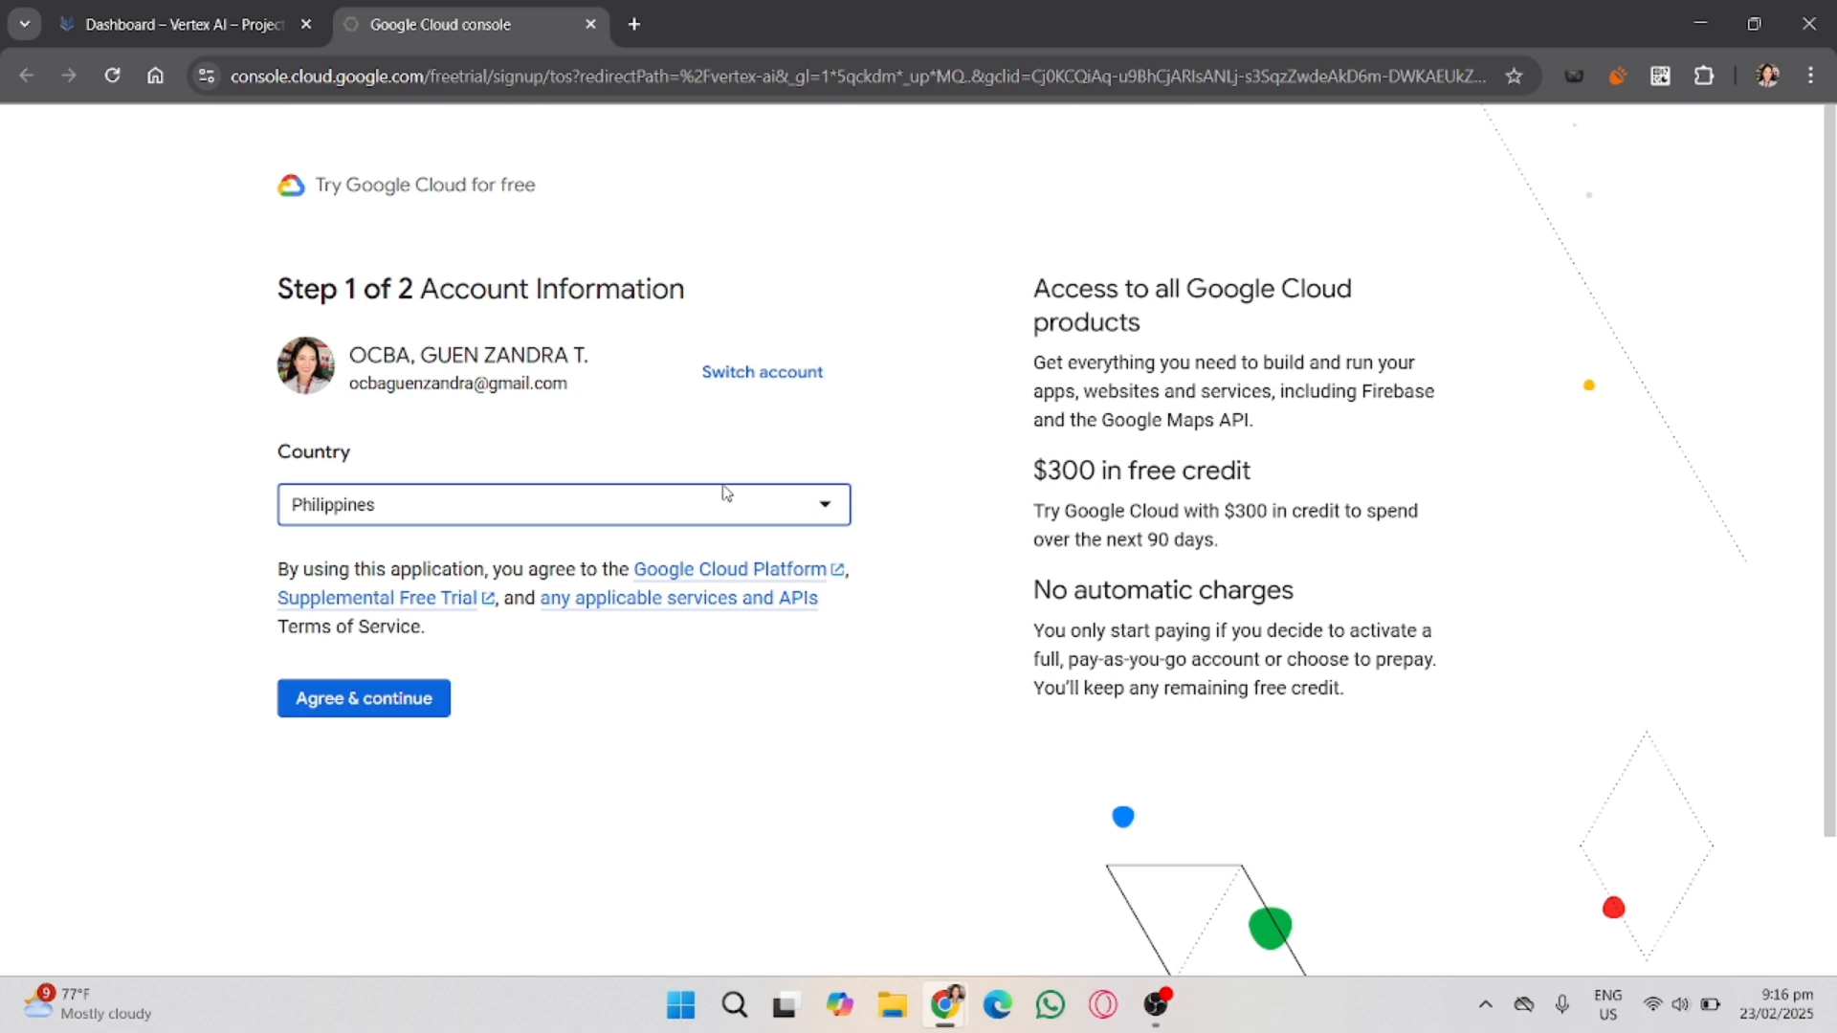
{"action": "left_click", "coordinate": [371, 713]}
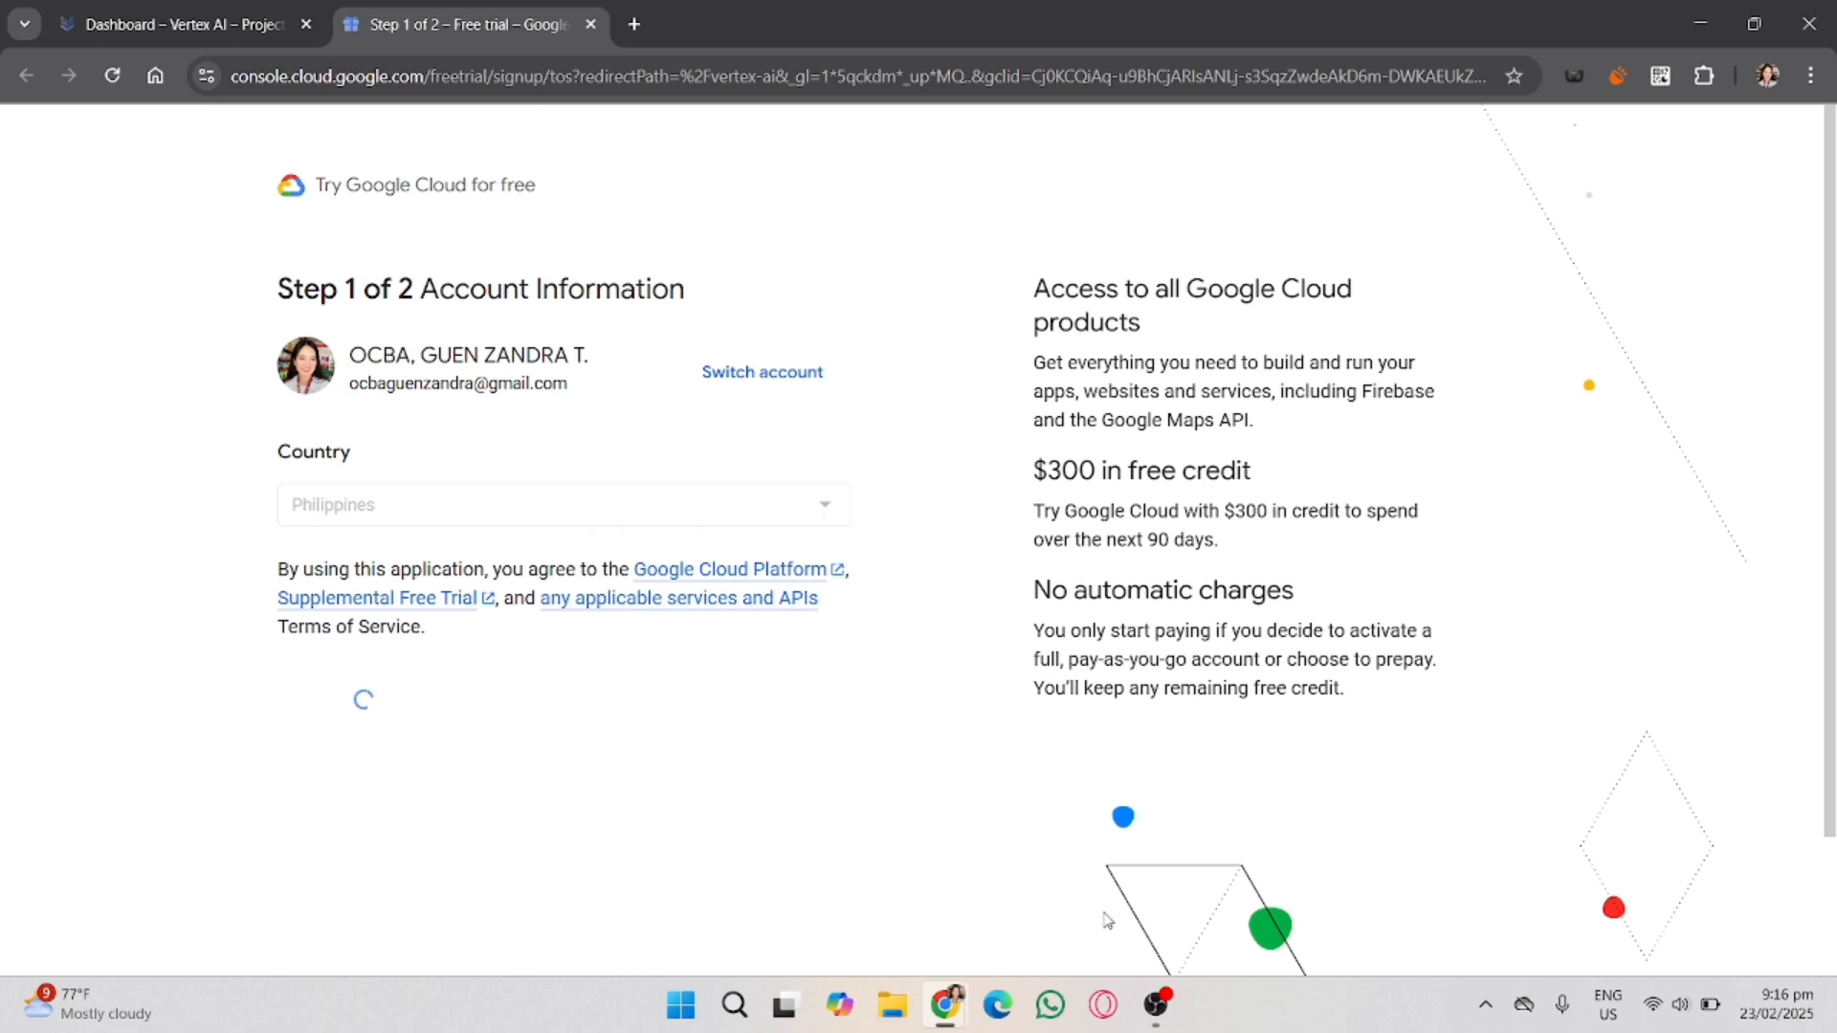
{"action": "left_click", "coordinate": [1171, 1029]}
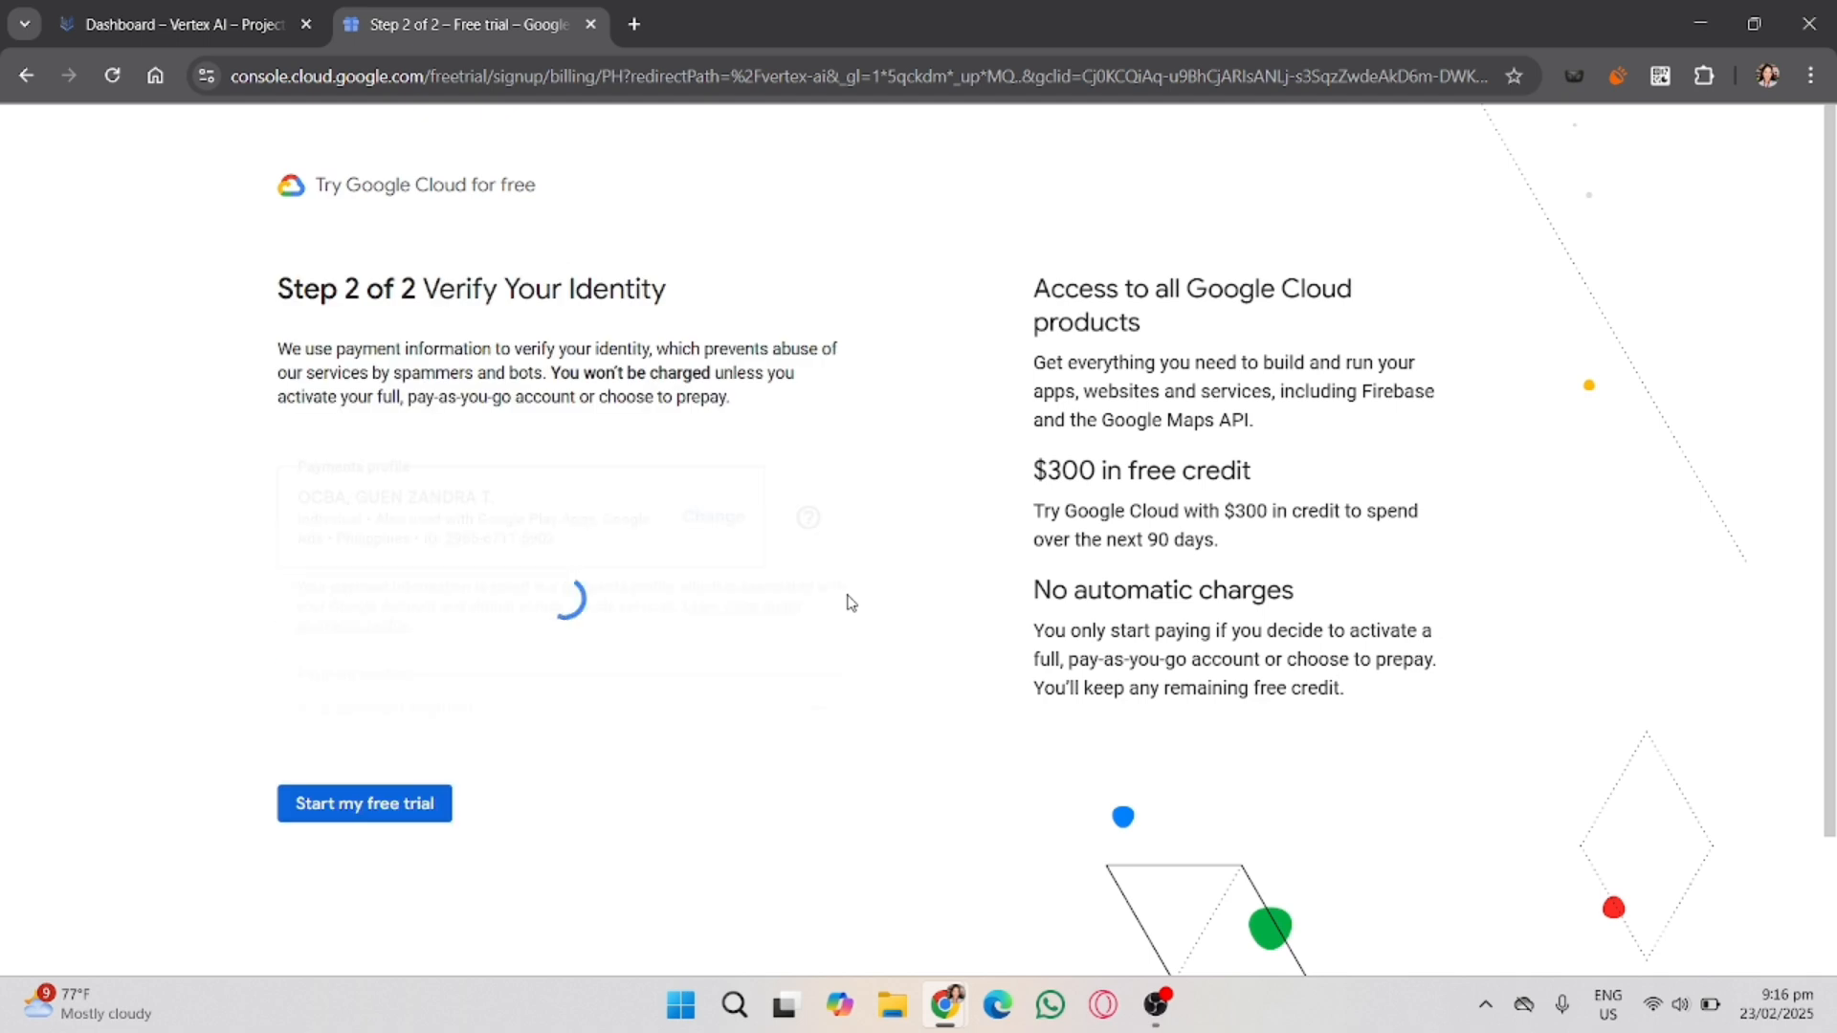
{"action": "left_click", "coordinate": [367, 829]}
{"action": "left_click", "coordinate": [1138, 670]}
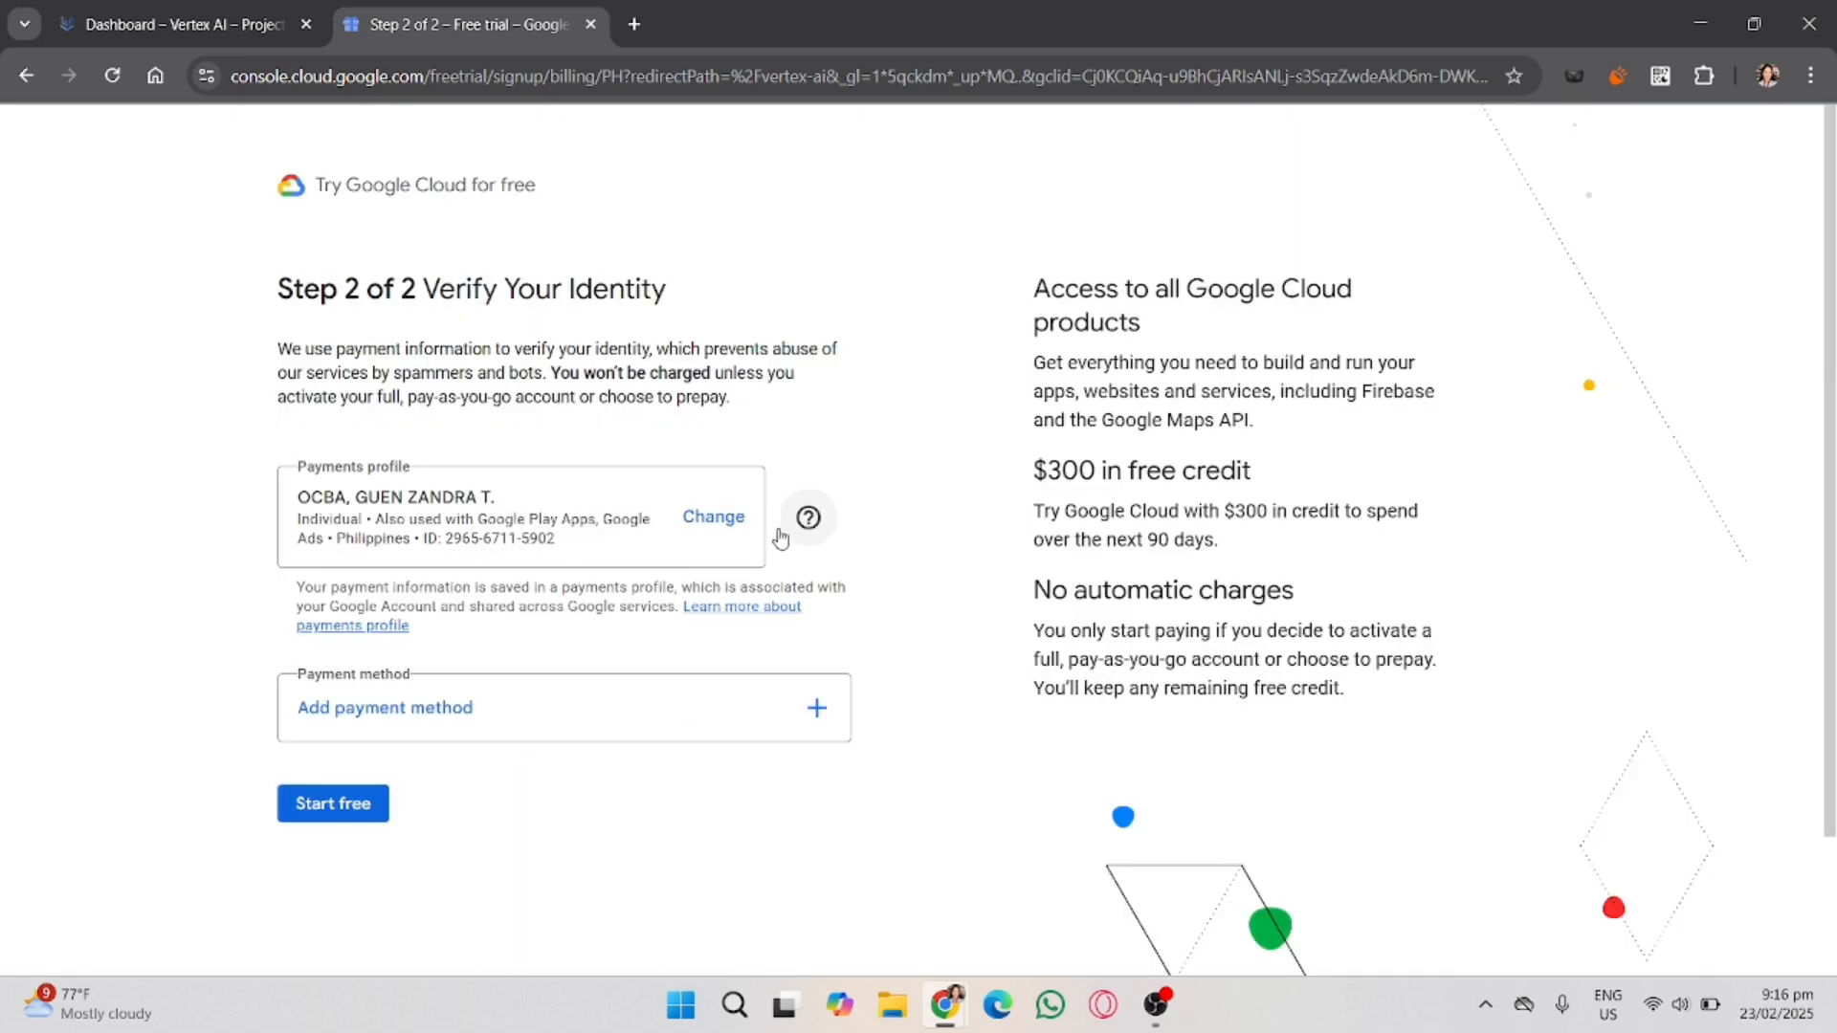
{"action": "left_click", "coordinate": [531, 731]}
{"action": "left_click", "coordinate": [1109, 659]}
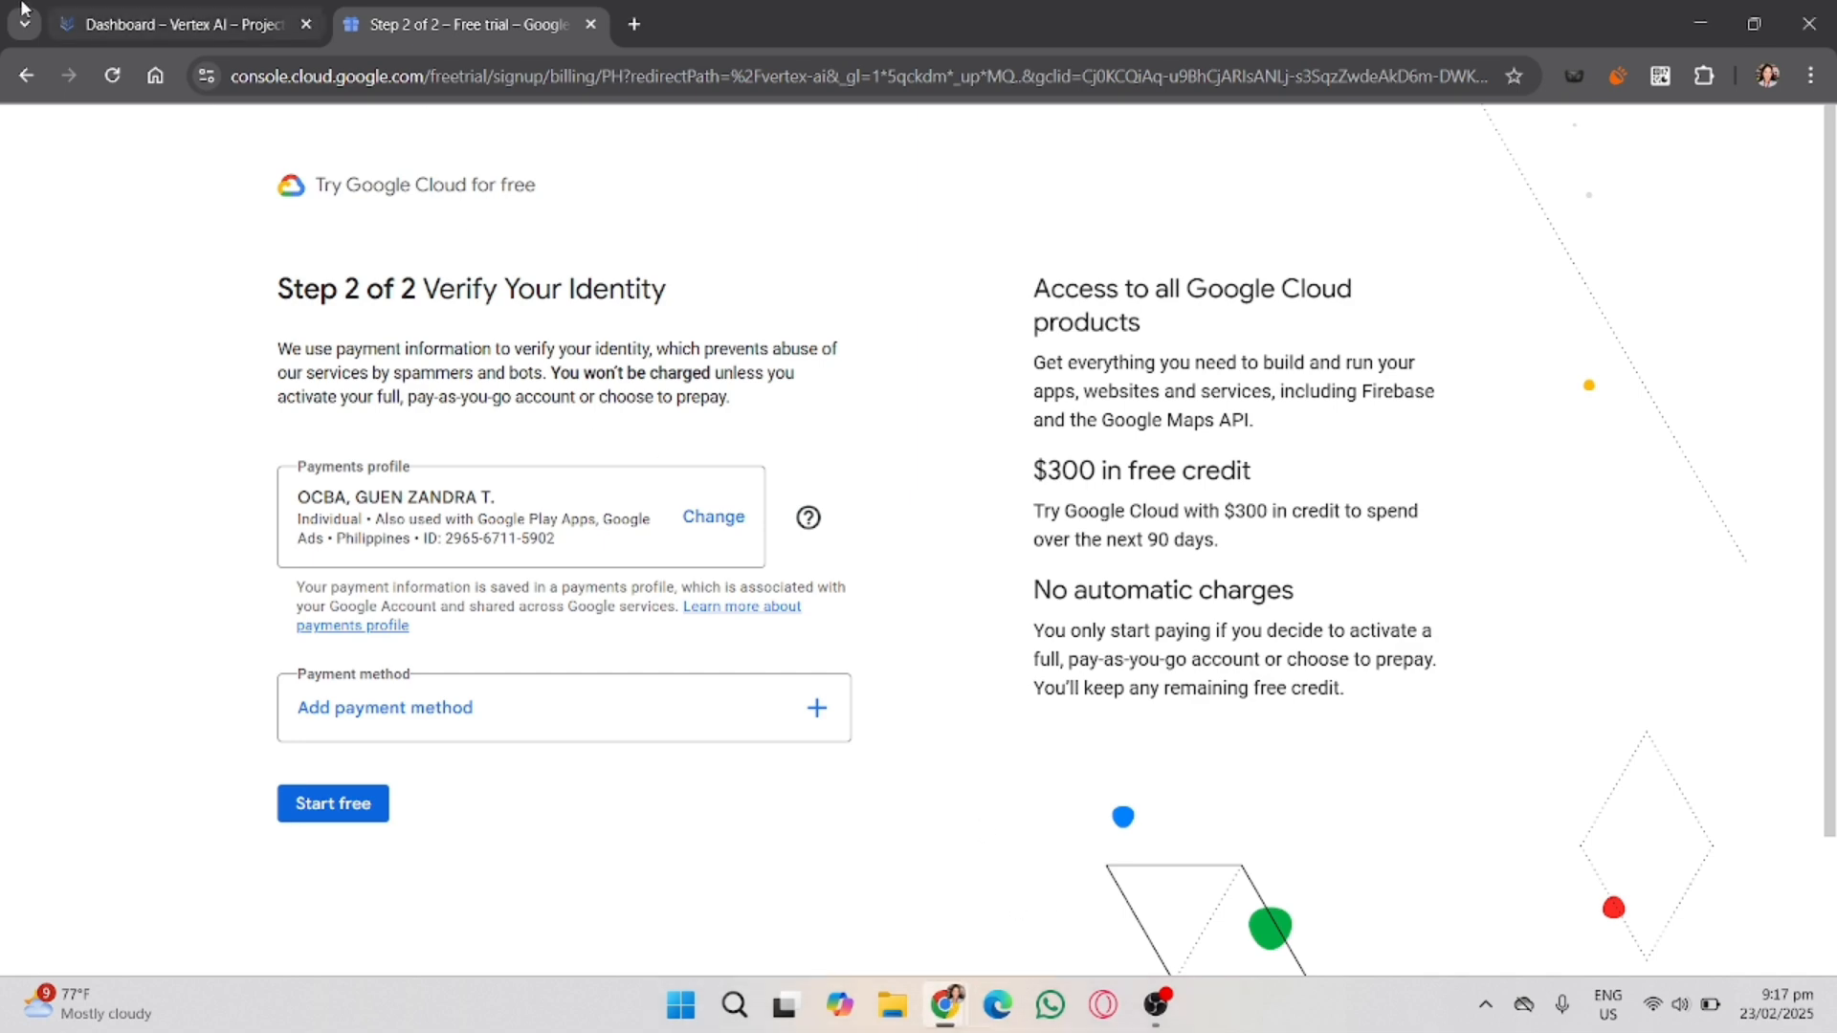
Return to the Vertex AI dashboard and close the dialog about enabling billing.
{"action": "left_click", "coordinate": [172, 14]}
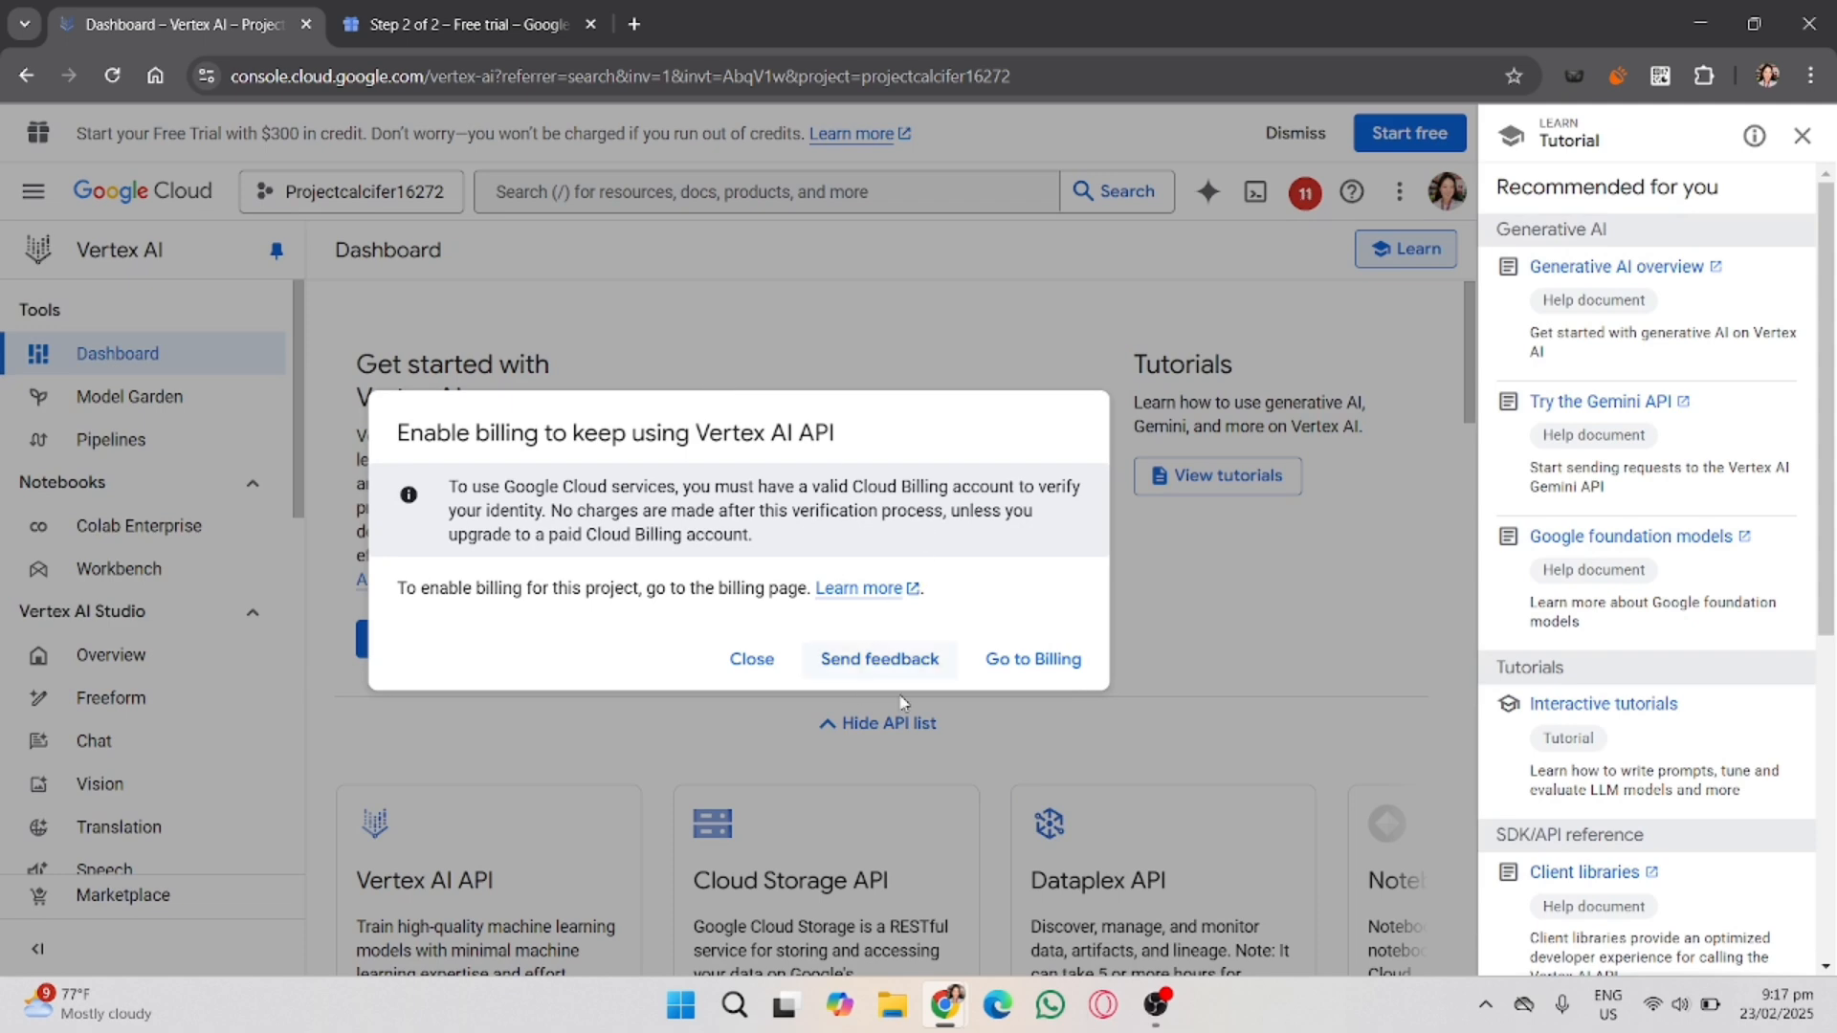
{"action": "left_click", "coordinate": [751, 658]}
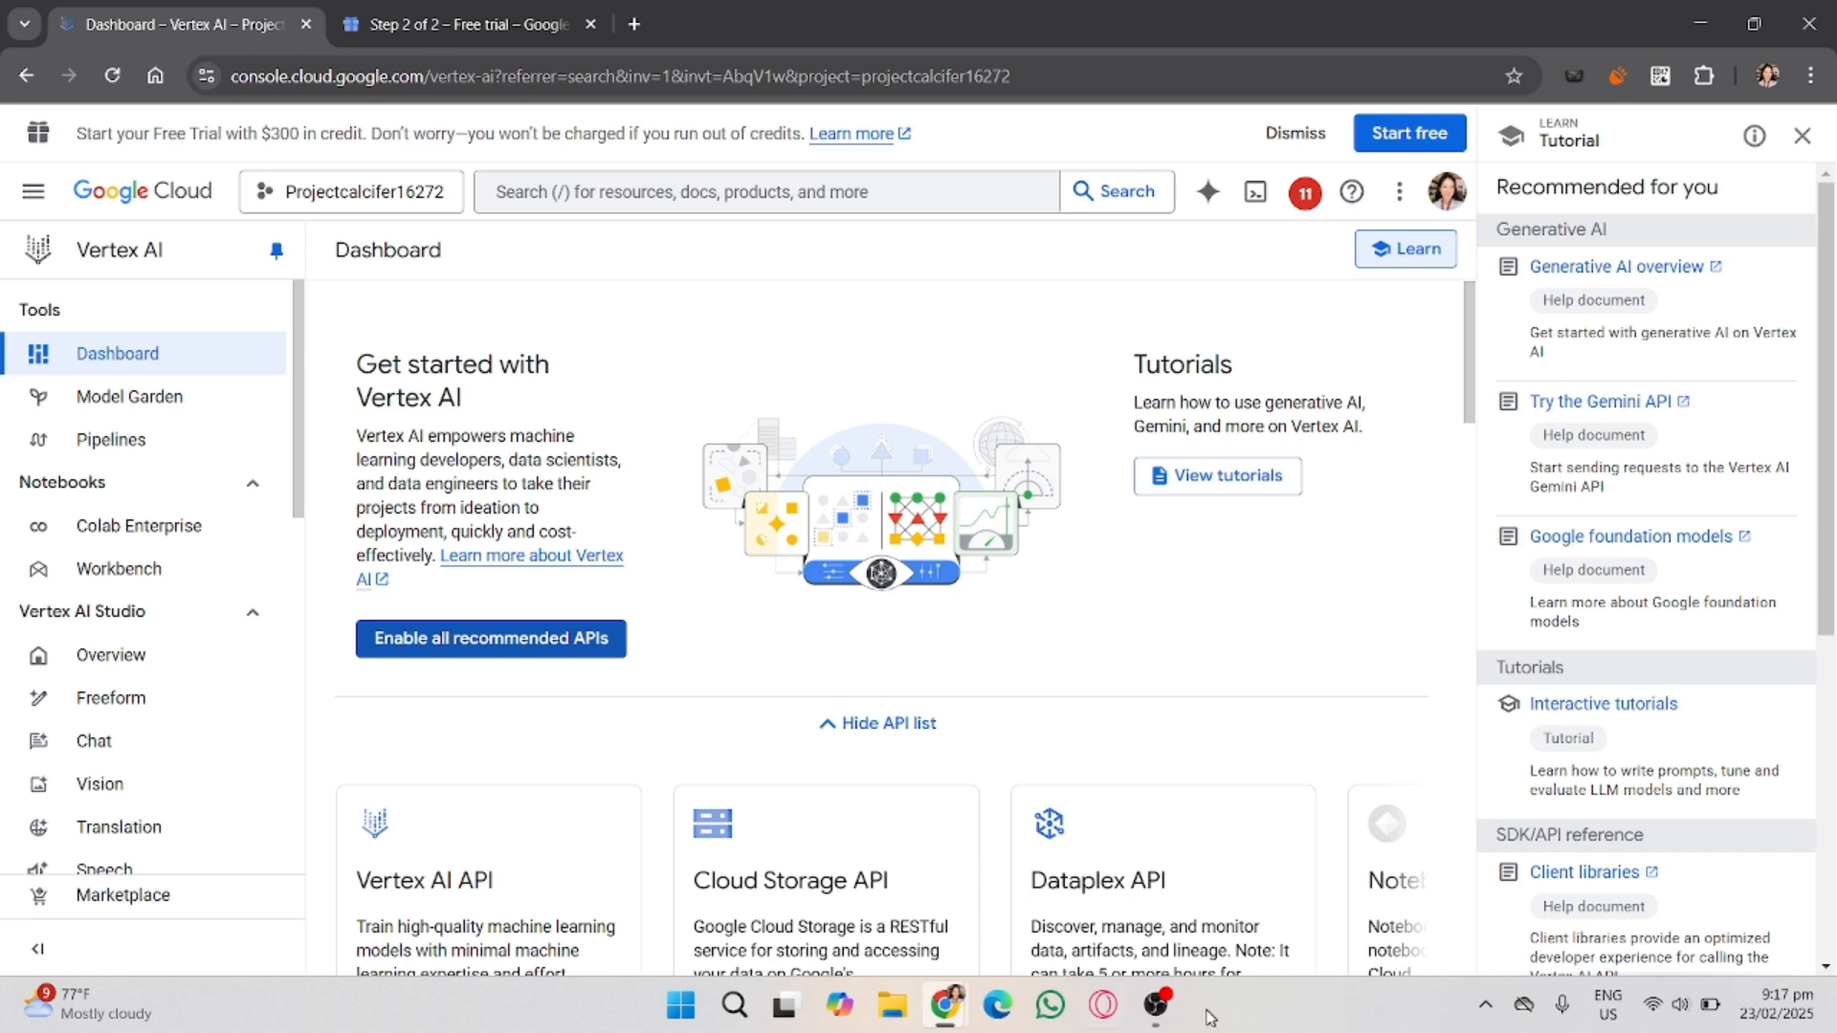
{"action": "left_click", "coordinate": [1176, 1018]}
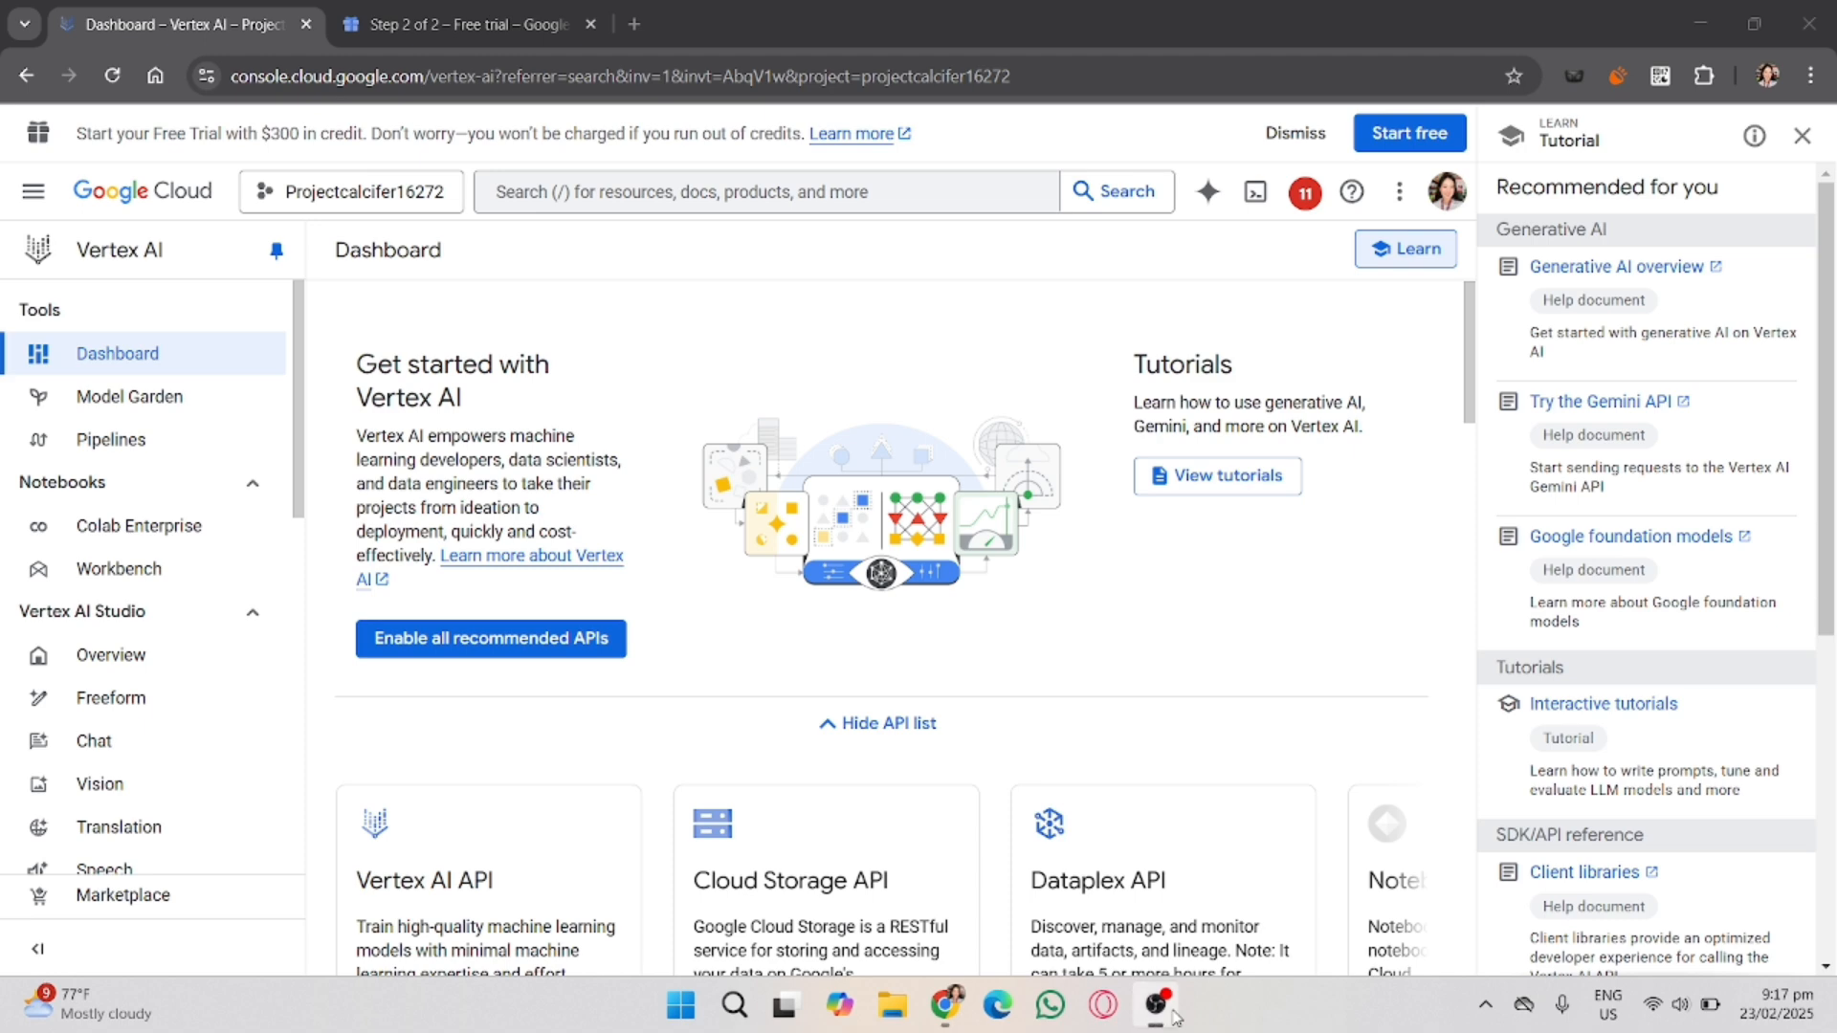